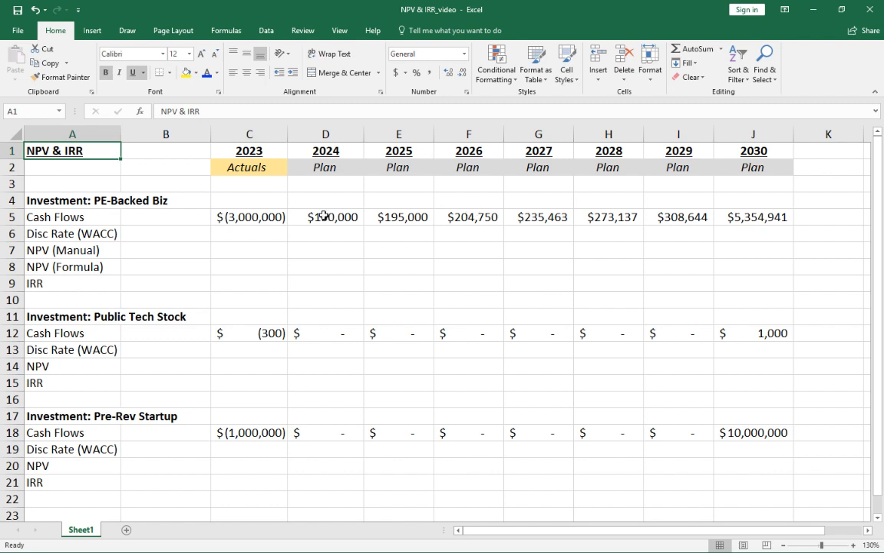
- Examine the PE-Backed Biz cash flows from the 2023 investment through the 2030 plan year
click(39, 199)
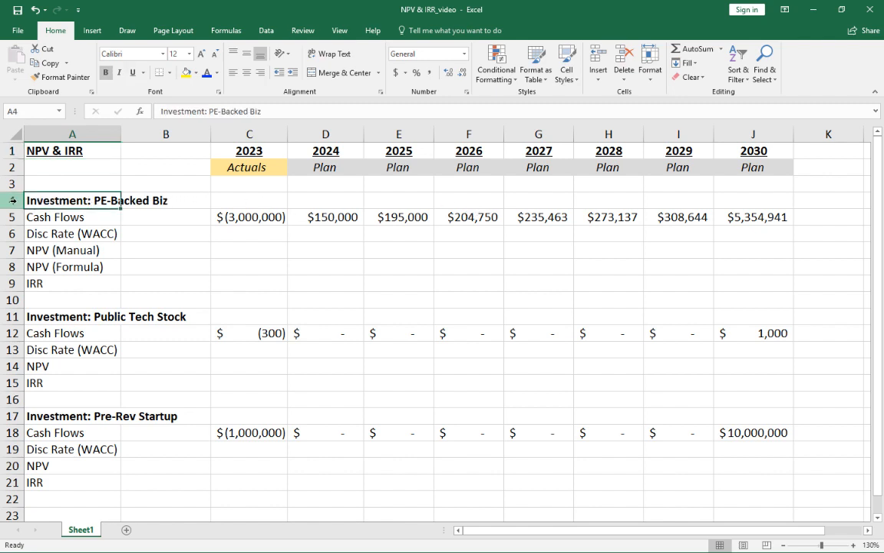
click(12, 199)
click(38, 198)
click(234, 215)
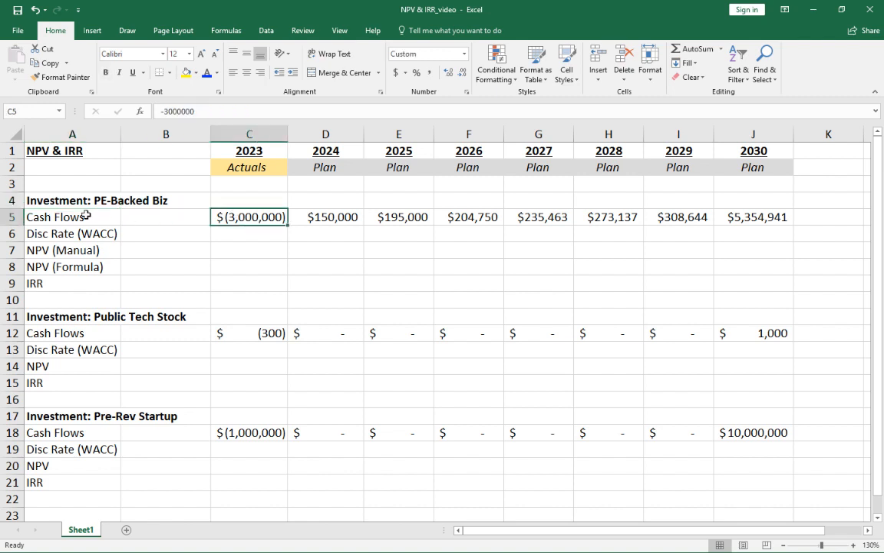
click(75, 218)
click(242, 218)
drag(316, 215, 675, 218)
click(666, 217)
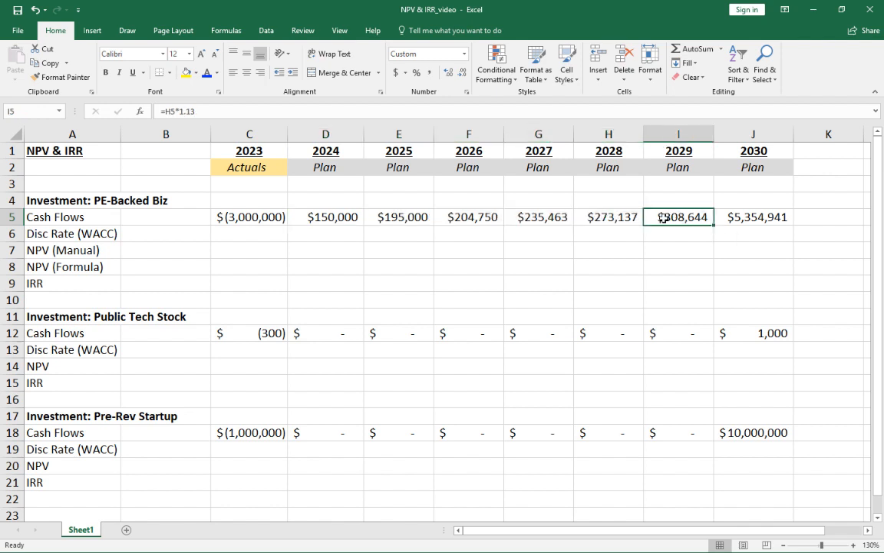
click(749, 217)
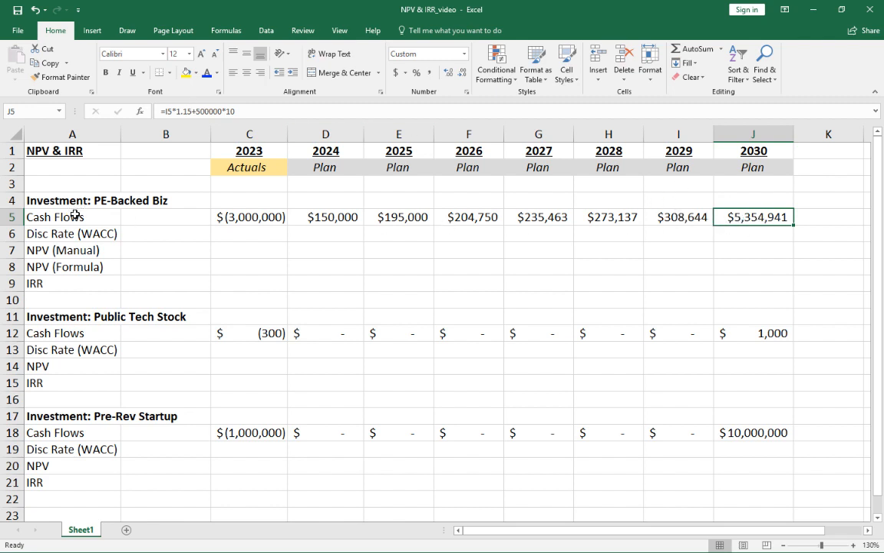
click(12, 217)
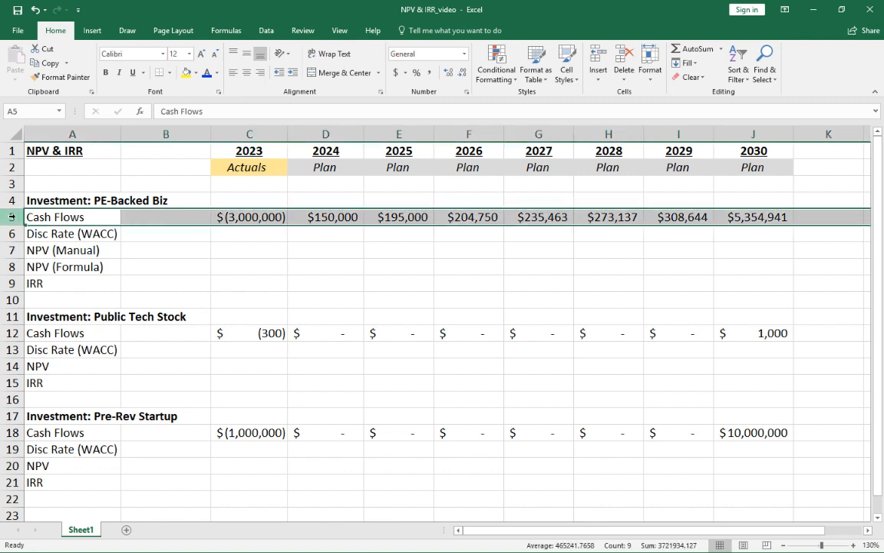
- Review the PE-Backed Biz discount rate and manual NPV rows alongside the 2024 to 2030 cash flows
click(73, 233)
click(154, 231)
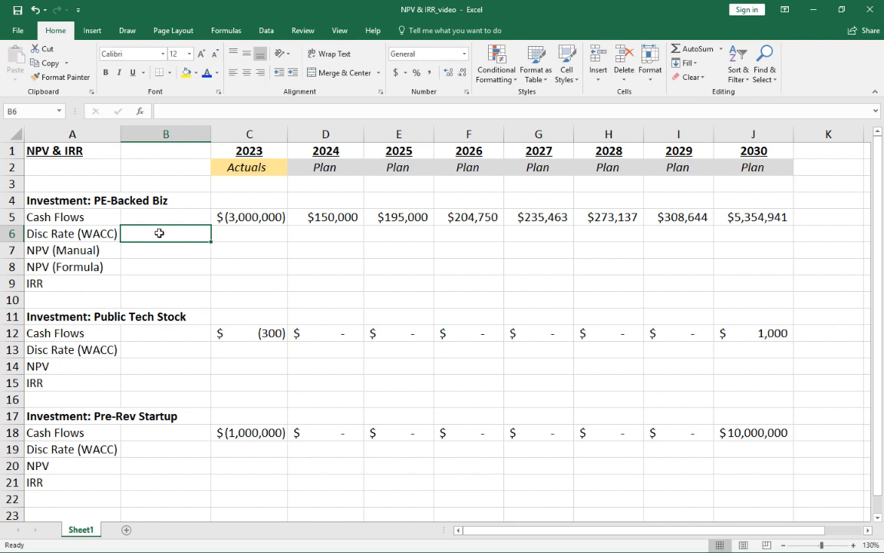
click(163, 249)
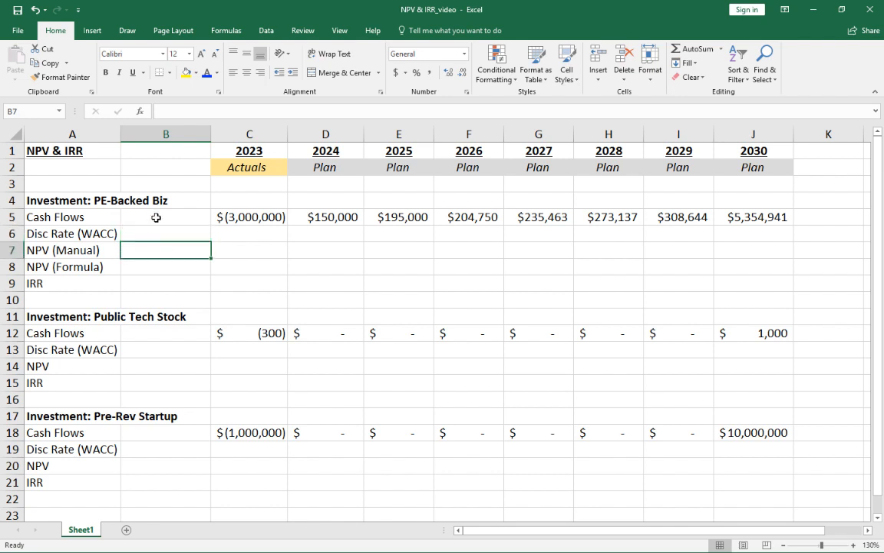
drag(153, 217, 153, 240)
click(152, 251)
click(12, 248)
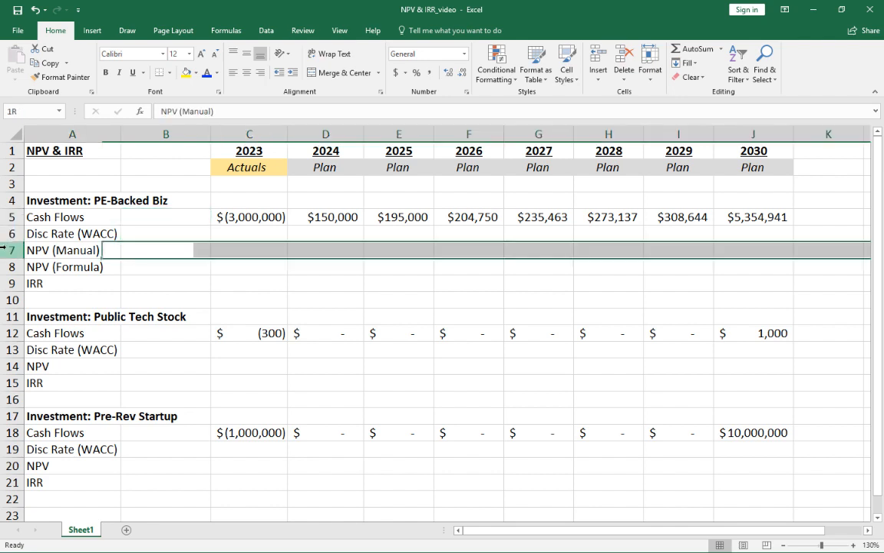
click(135, 233)
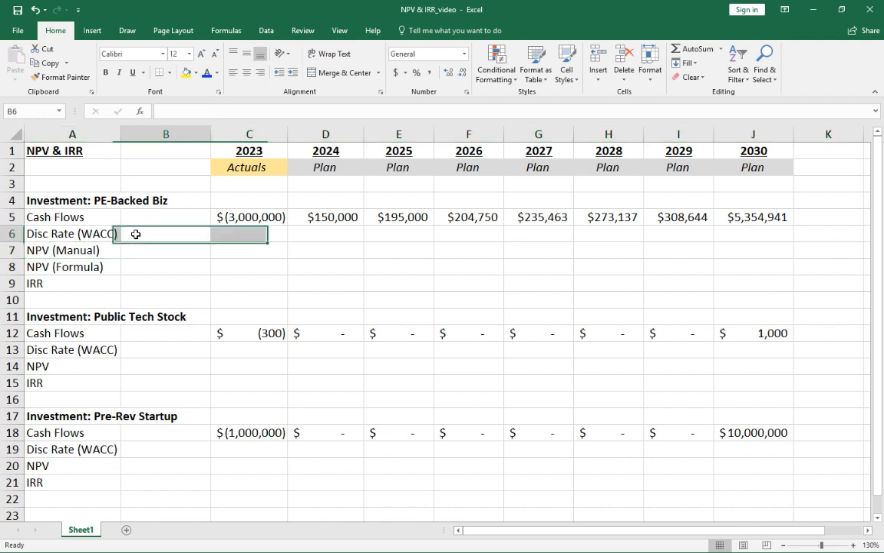
drag(315, 216, 747, 228)
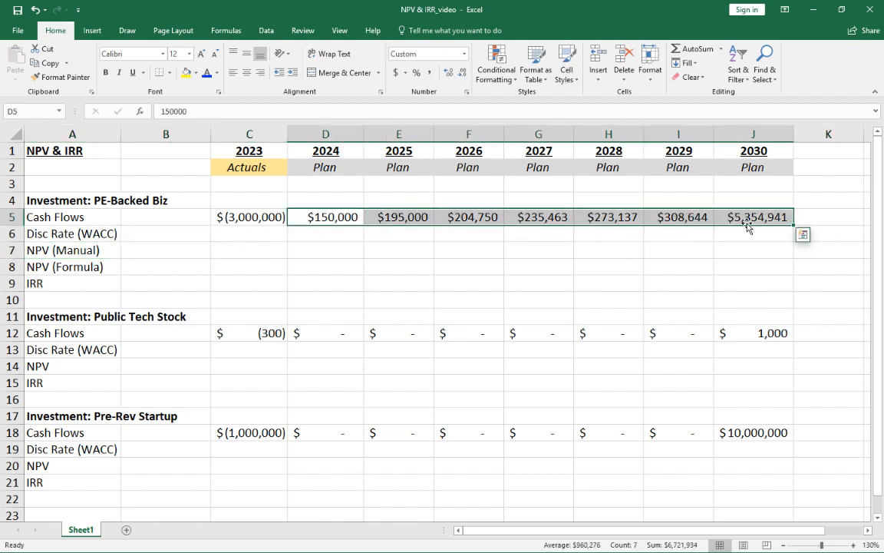
click(150, 232)
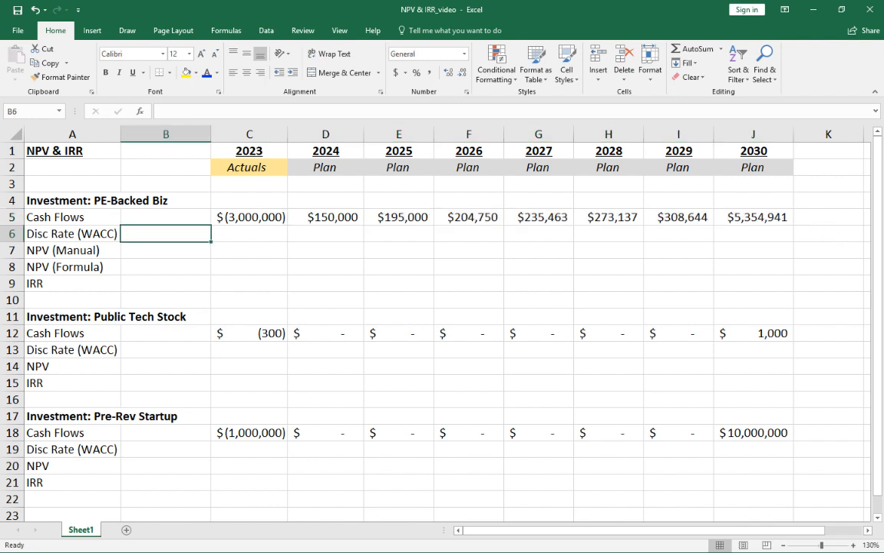
key(alt+Tab)
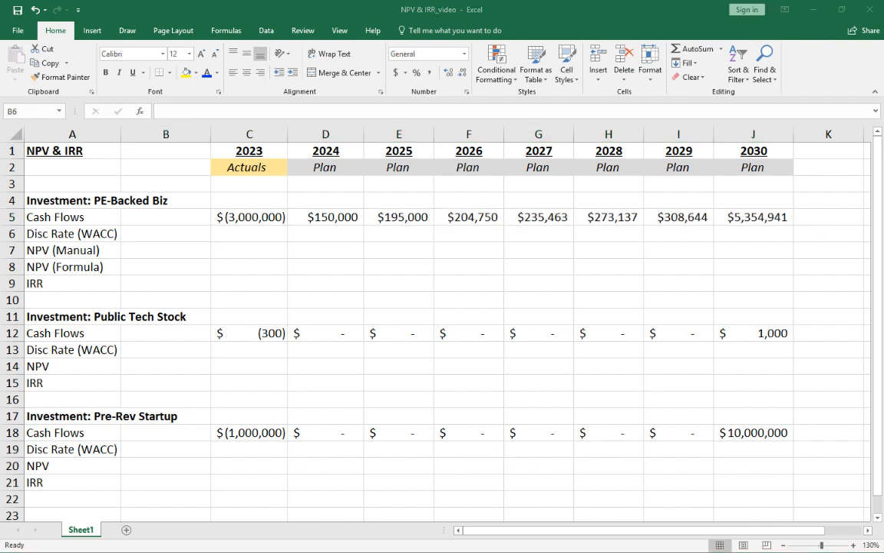
- Enter 10% as the PE-Backed Biz discount rate (WACC) in cell B6
click(187, 232)
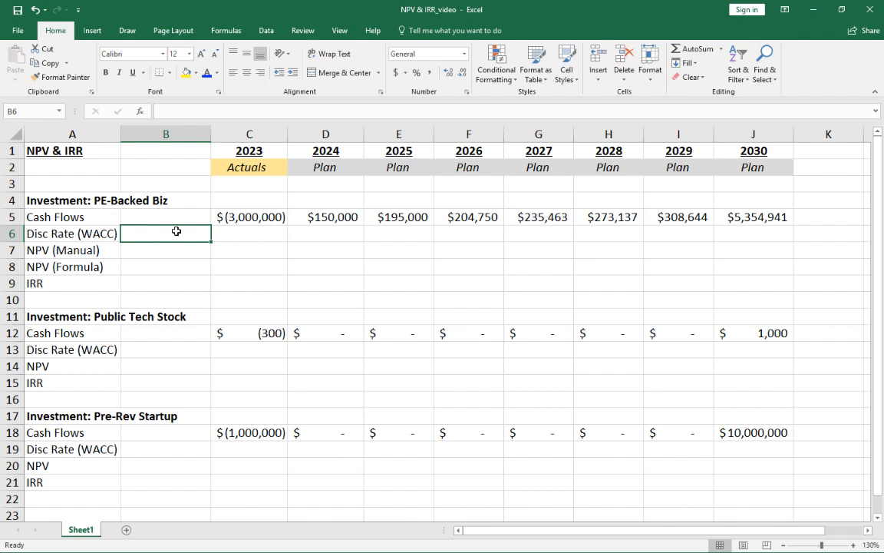
text(10%)
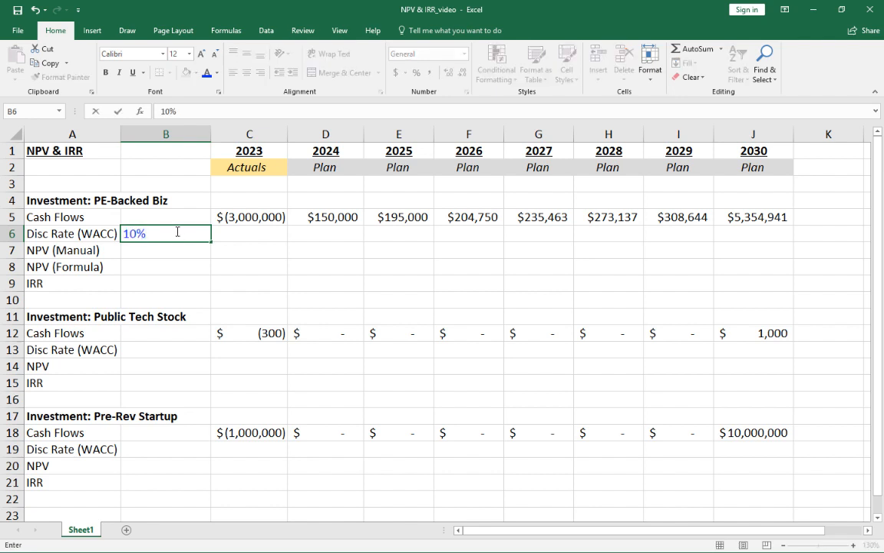
key(Return)
click(175, 231)
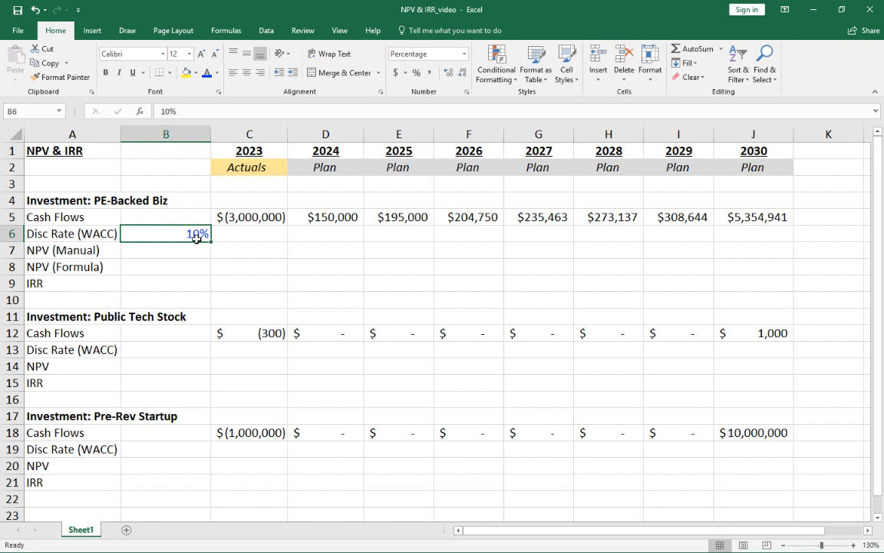
- Examine the year headers and the Actuals and Plan labels to see which columns need discounting
click(181, 258)
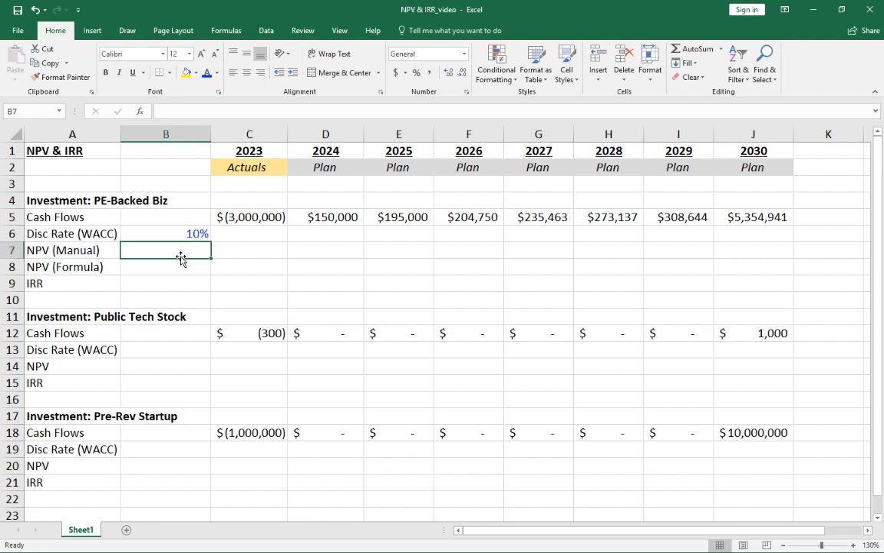
click(255, 252)
click(299, 249)
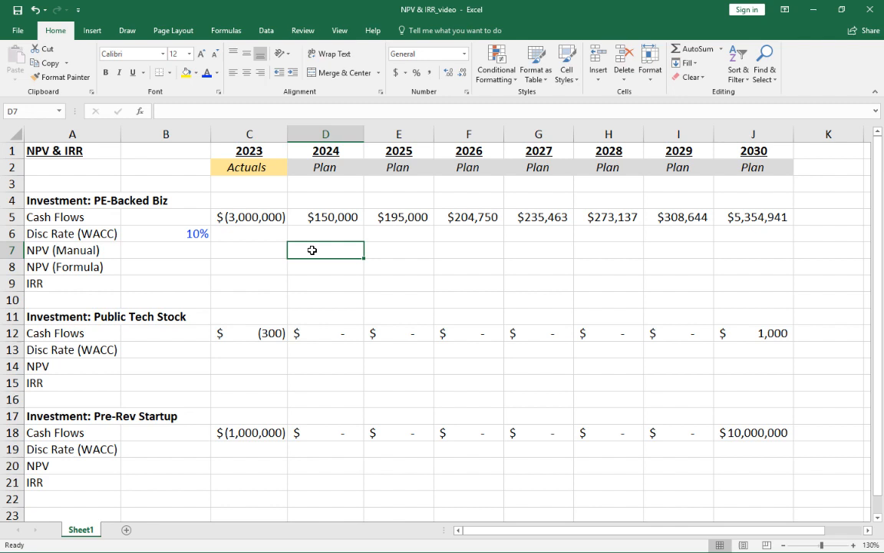
click(239, 164)
click(244, 146)
click(245, 164)
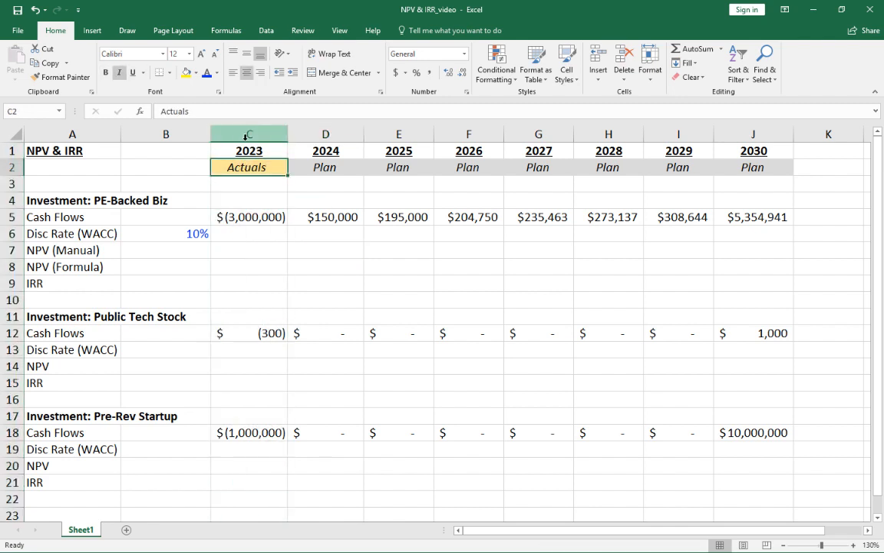
click(245, 146)
click(245, 166)
click(247, 136)
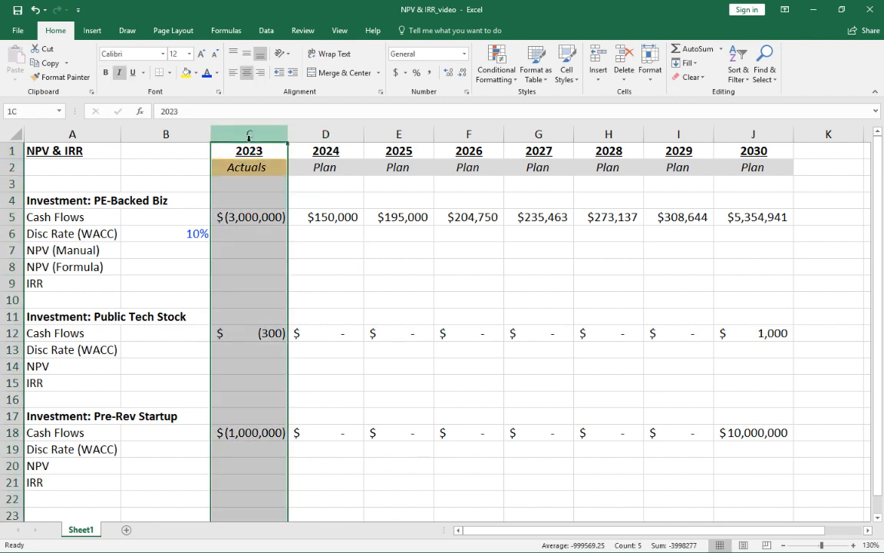
click(250, 167)
drag(318, 168, 757, 170)
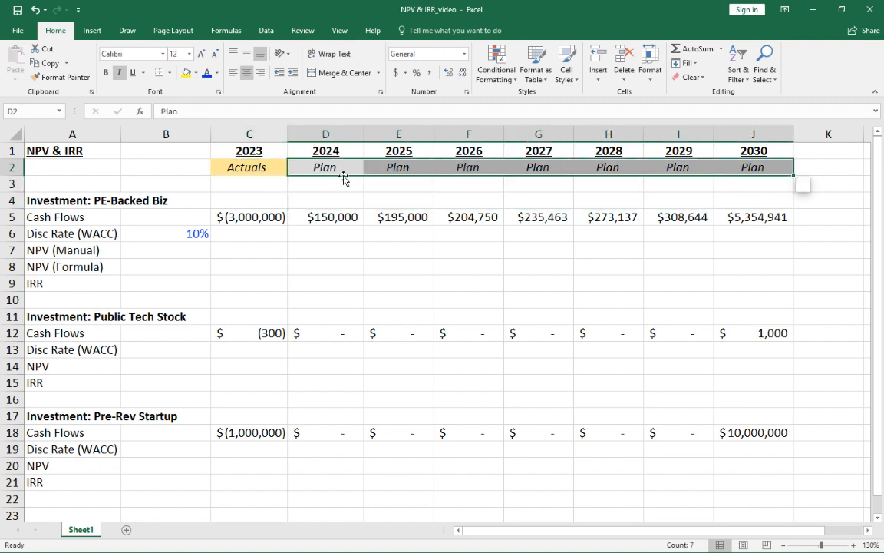
drag(327, 167, 706, 176)
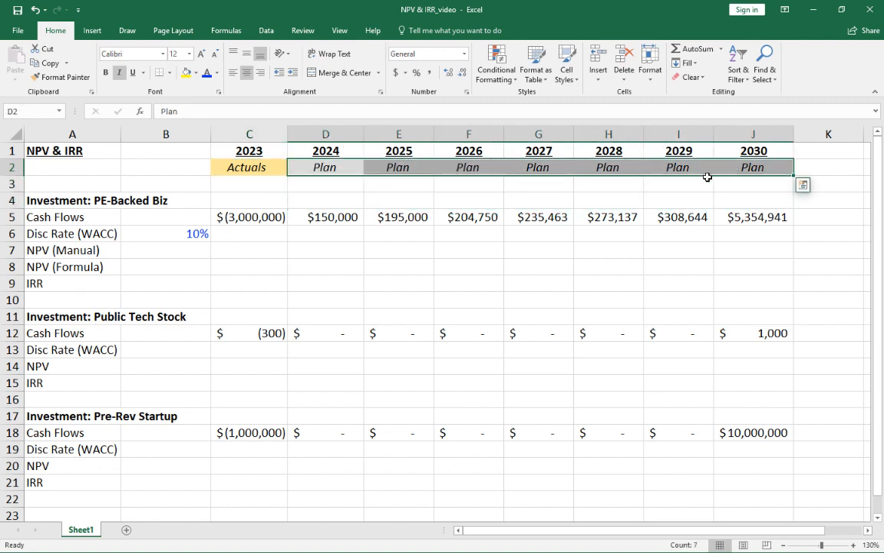
- Enter the 2024 discounted cash flow formula =D5/(1+$B$6)^(D1-$C$1) in cell D7 of the manual NPV row
click(322, 252)
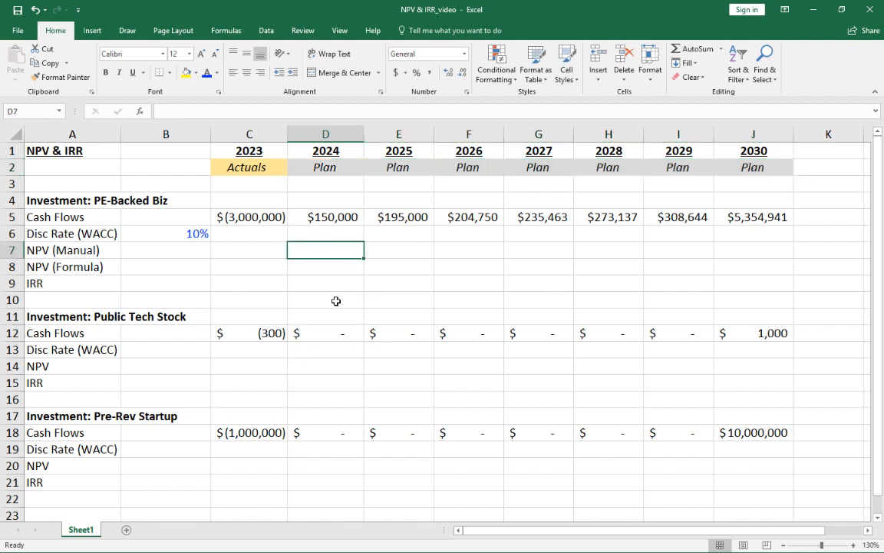
text(=)
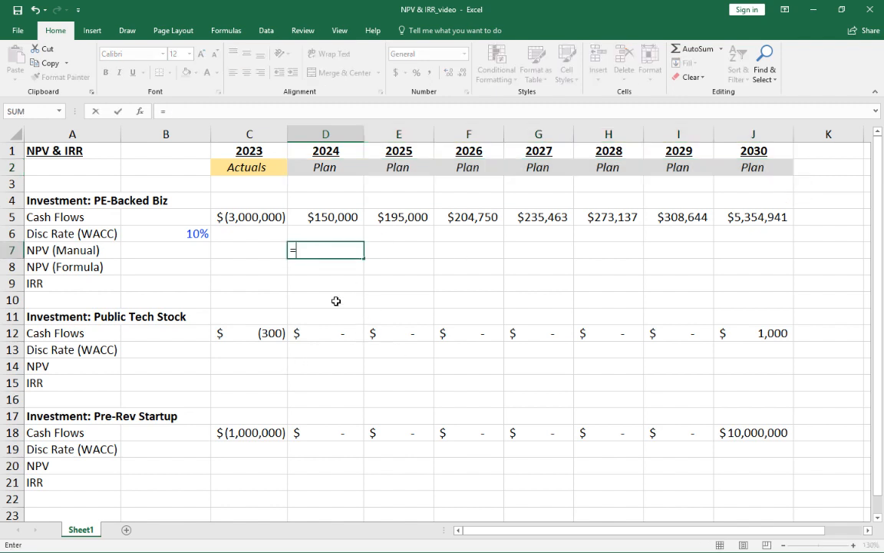
click(321, 217)
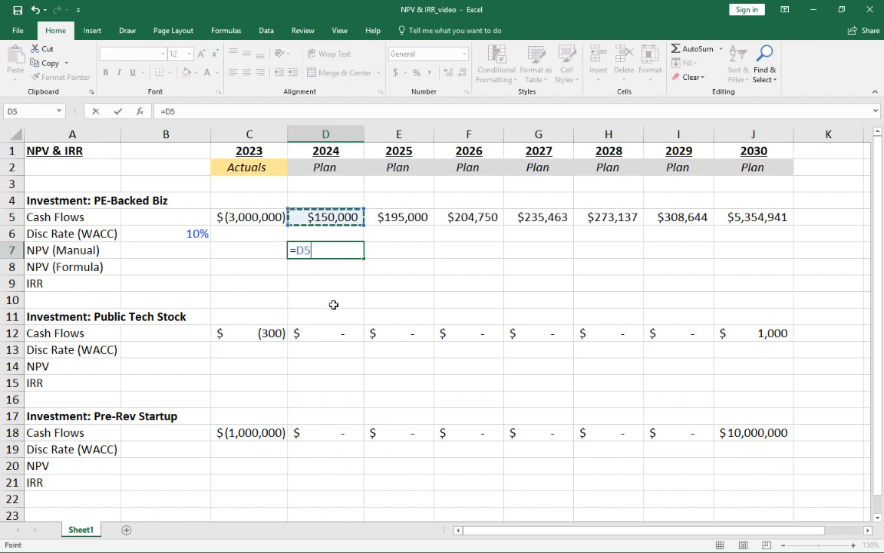
text(/)
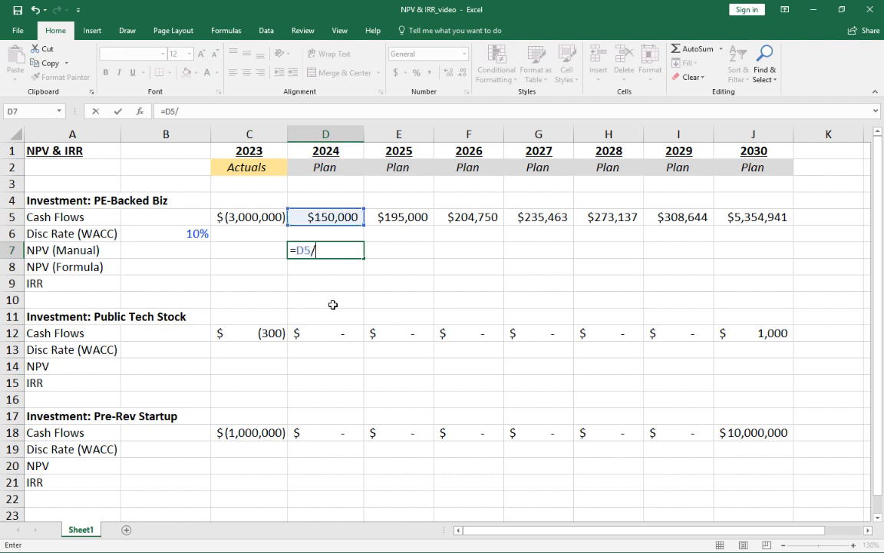
text((1+)
click(164, 232)
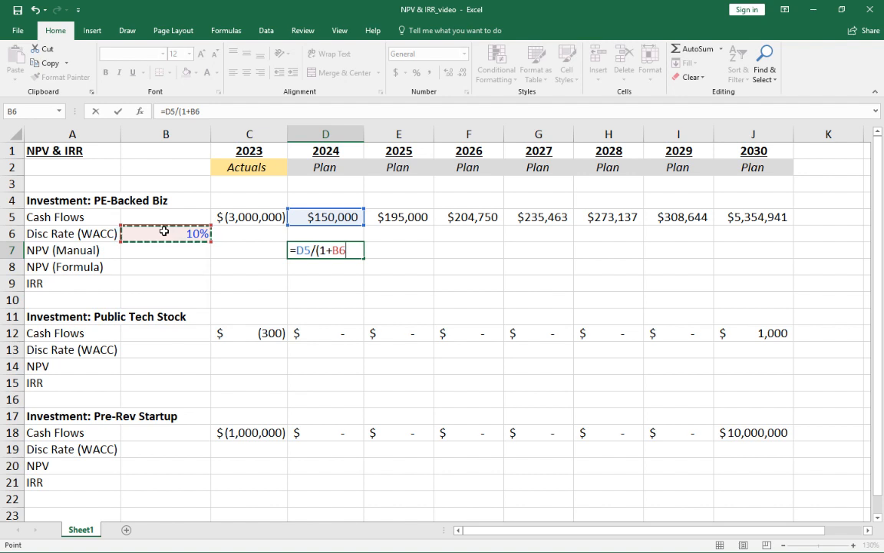
key(F4)
text())
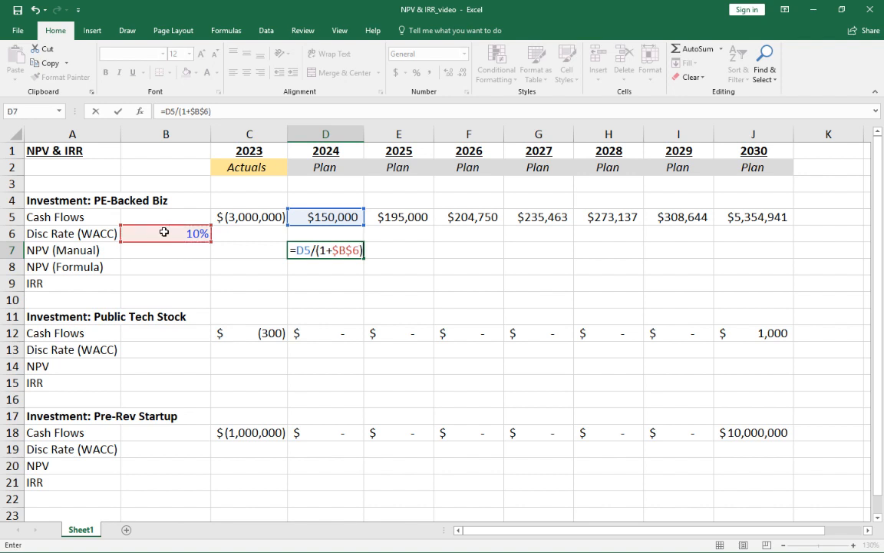
text(^()
click(322, 151)
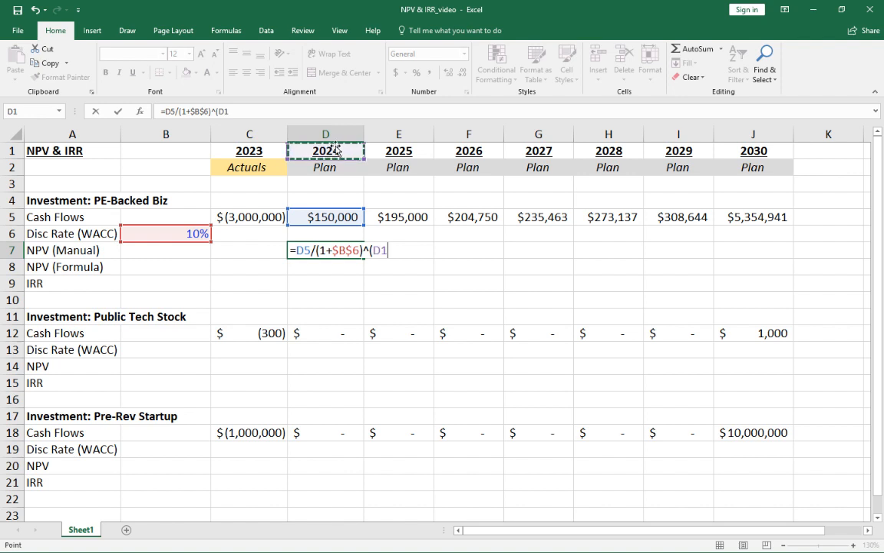
text(-)
click(253, 150)
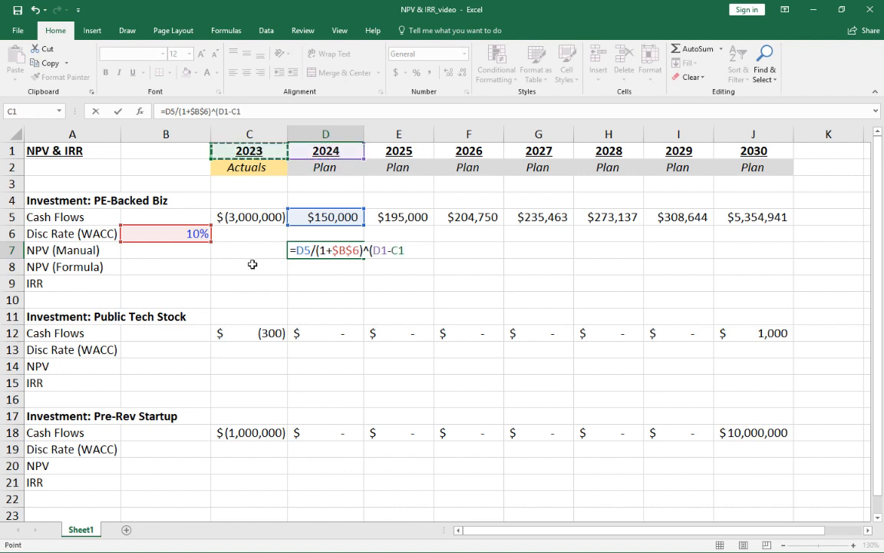
key(F4)
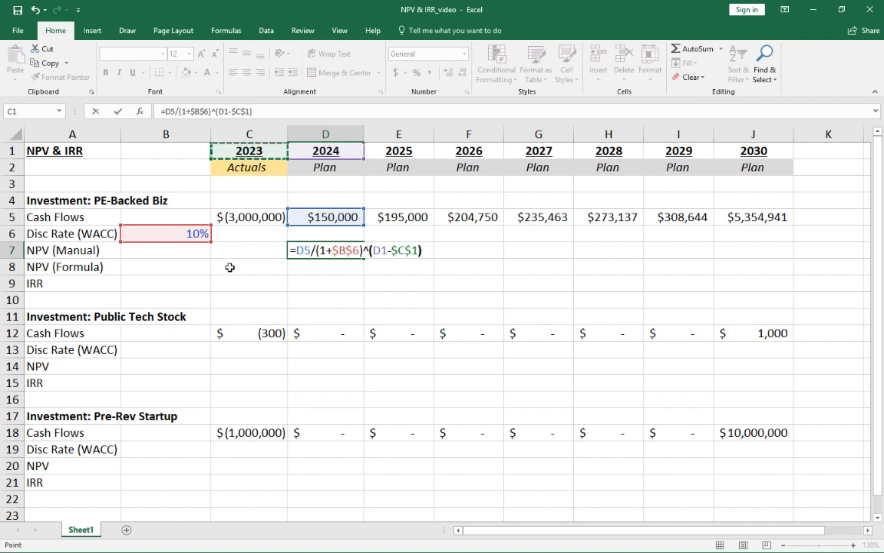
text())
key(Return)
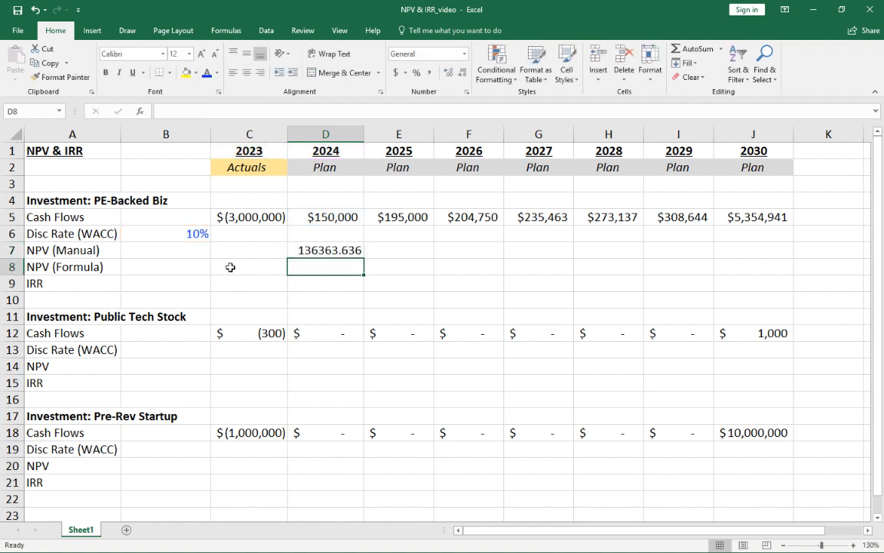
- Format the 2024 discounted cash flow in D7 in dollar accounting format with no decimal places
key(Up)
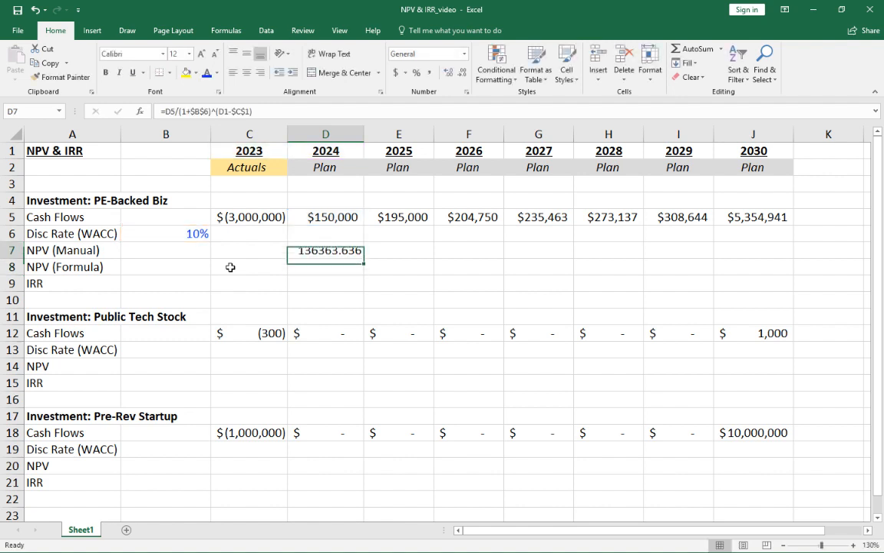
click(396, 72)
click(463, 72)
click(464, 72)
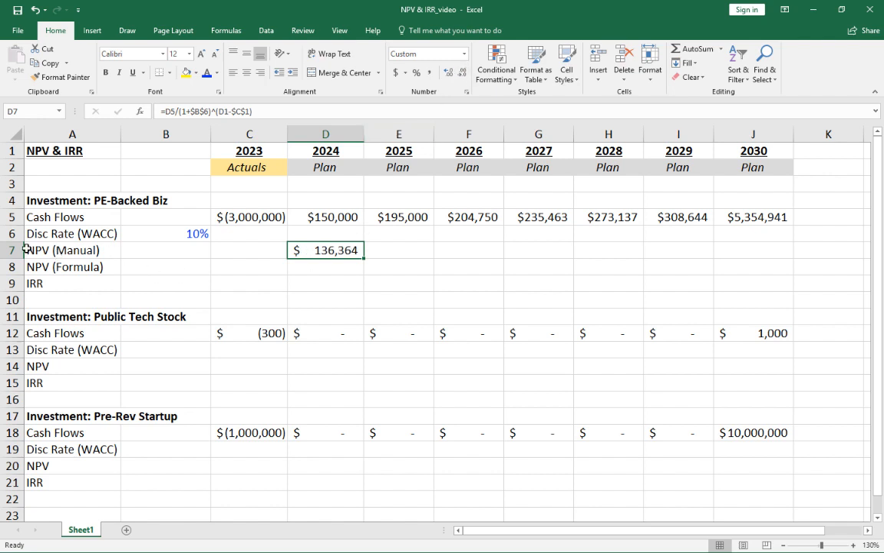
click(40, 250)
click(146, 250)
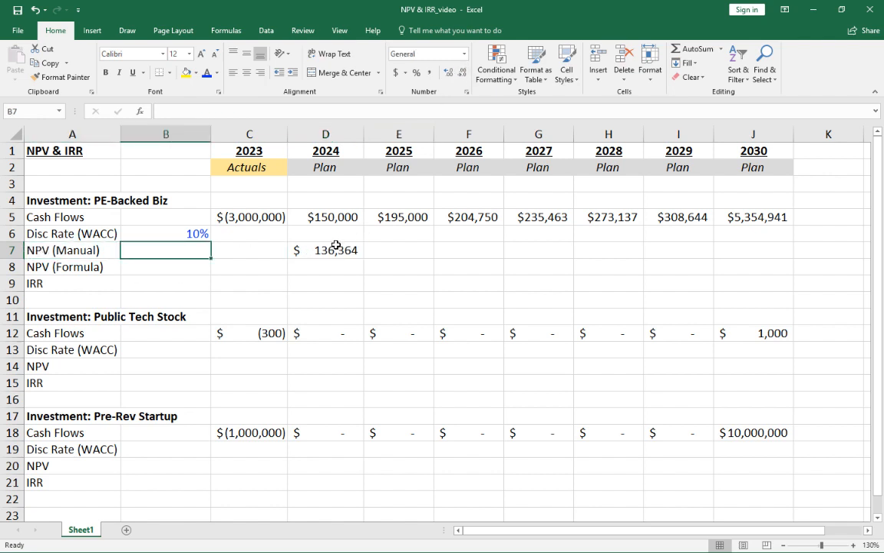
click(336, 249)
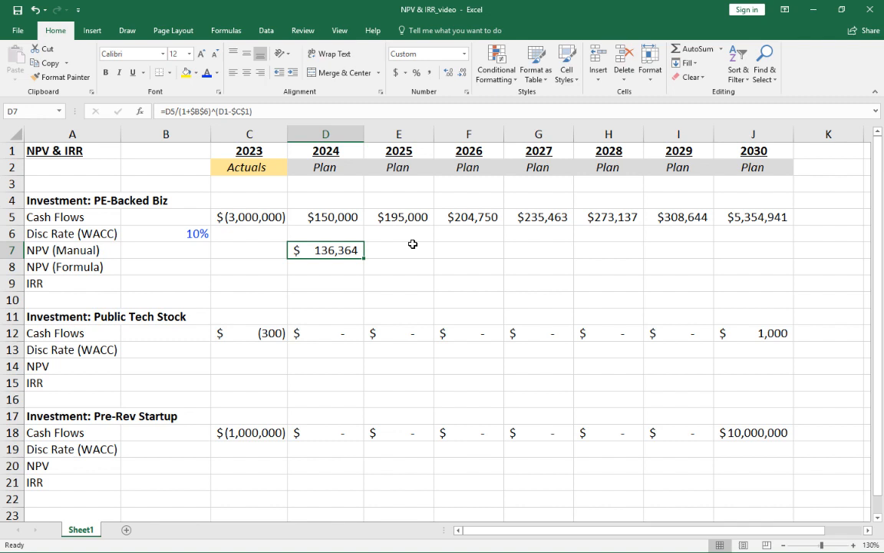
- Copy the discounted cash flow formula from D7 across E7:J7 for 2025 to 2030 and check the cell references in J7
key(ctrl+c)
key(Right)
key(ctrl+v)
key(Right)
key(ctrl+v)
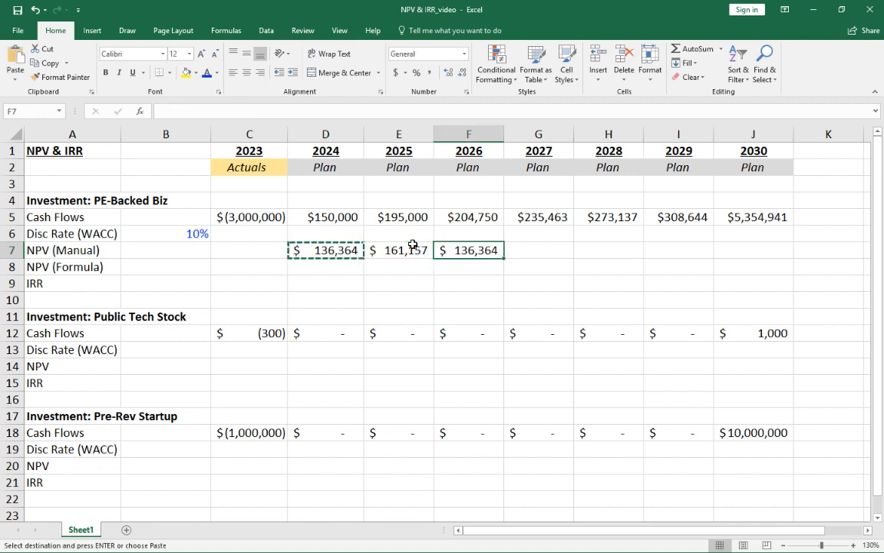
key(Right)
key(ctrl+v)
key(Right)
key(ctrl+v)
key(Right)
key(ctrl+v)
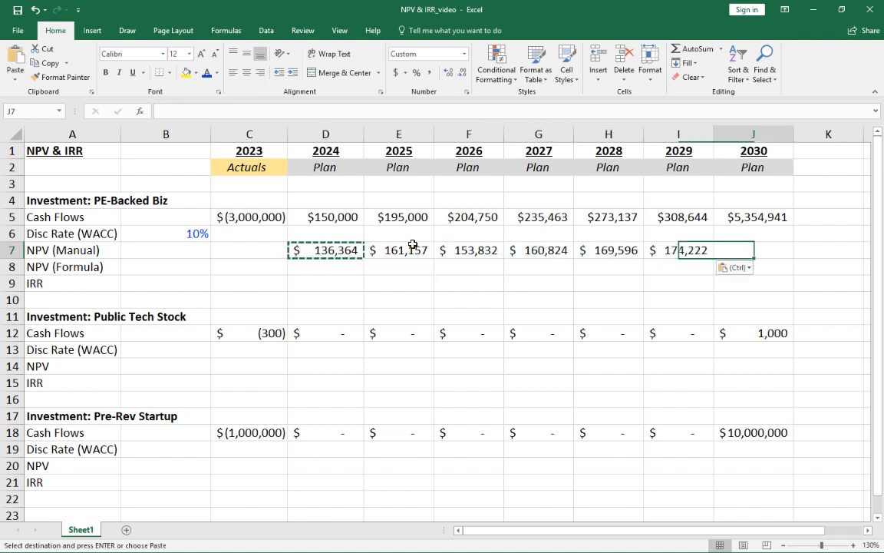
key(Right)
key(ctrl+v)
key(F2)
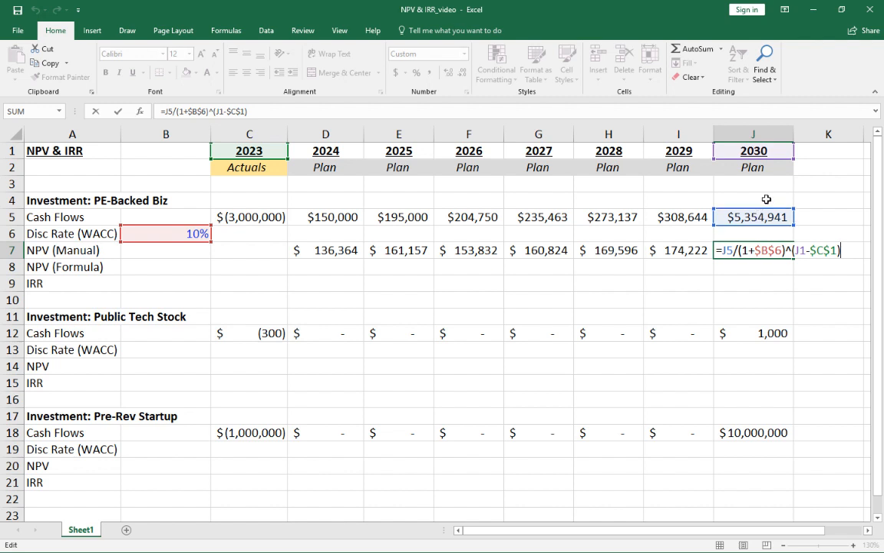
key(Return)
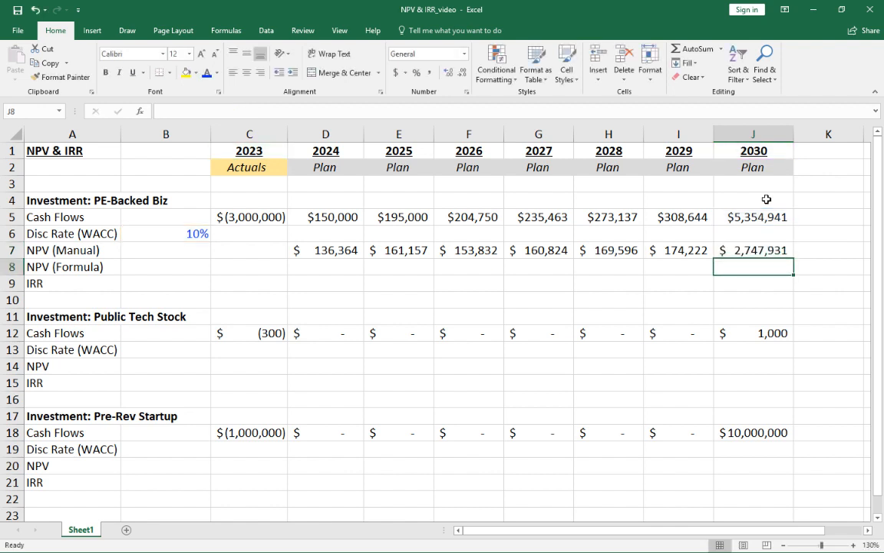
key(Up)
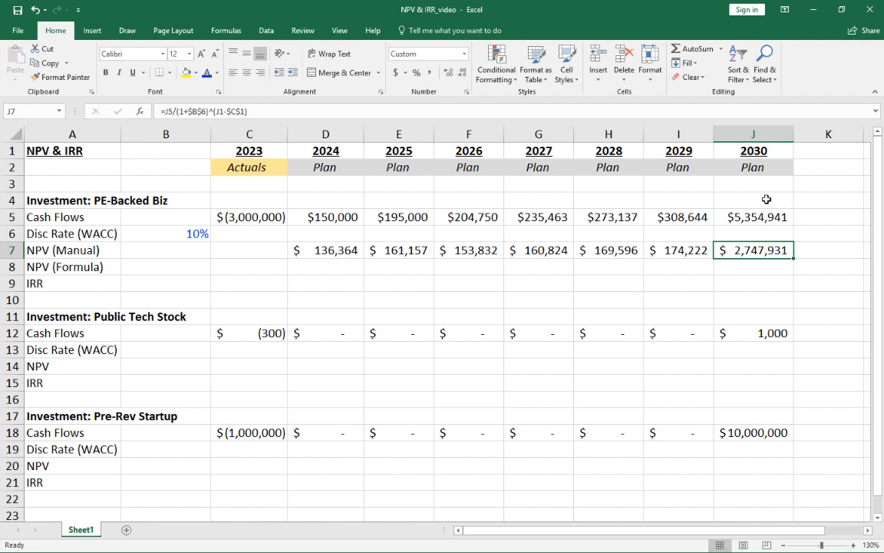
- Sum the discounted cash flows D7:J7 in cell B7 as the PE-Backed Biz manual NPV
key(Left)
key(Left)
key(Left)
key(Left)
key(Left)
key(Left)
key(Left)
key(Left)
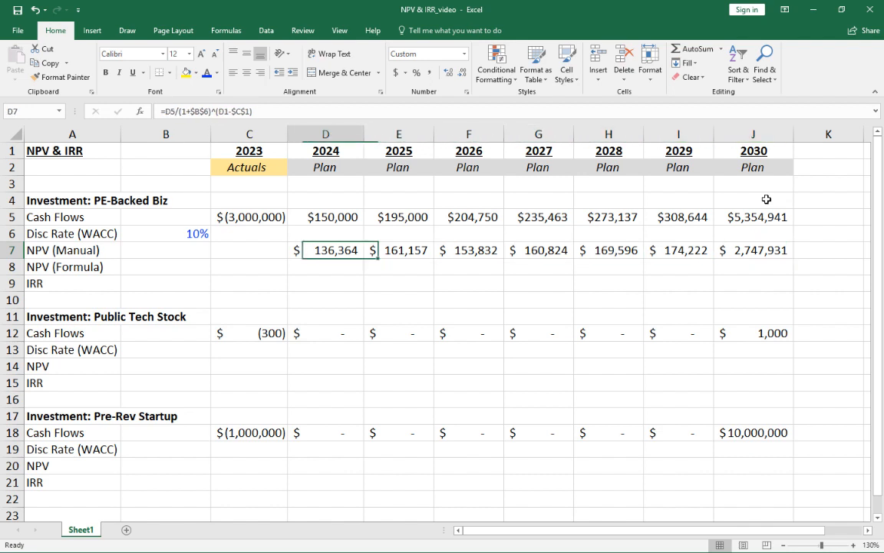
text(=)
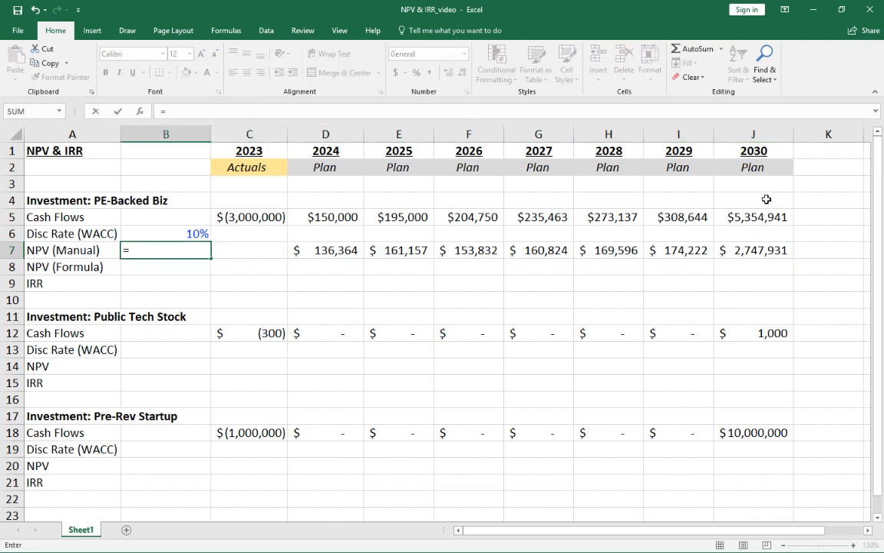
text(sum)
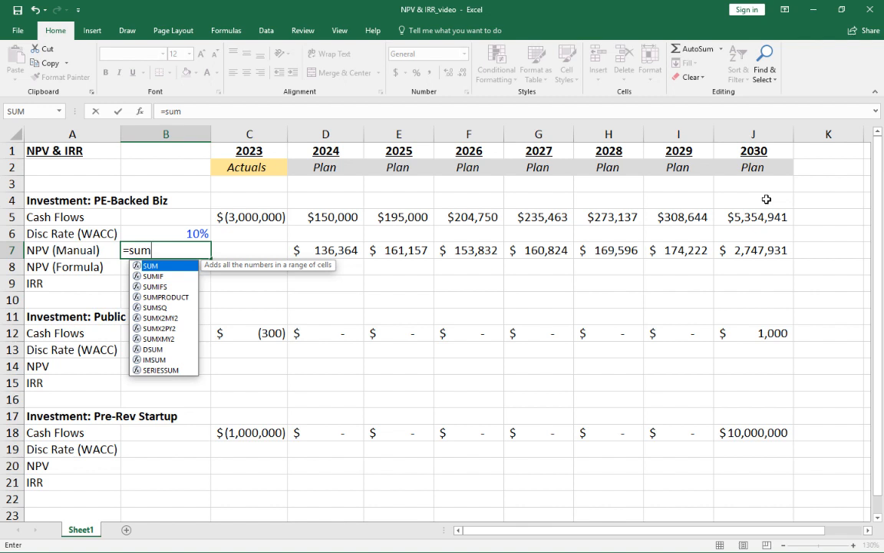
text(()
key(Right)
key(Right)
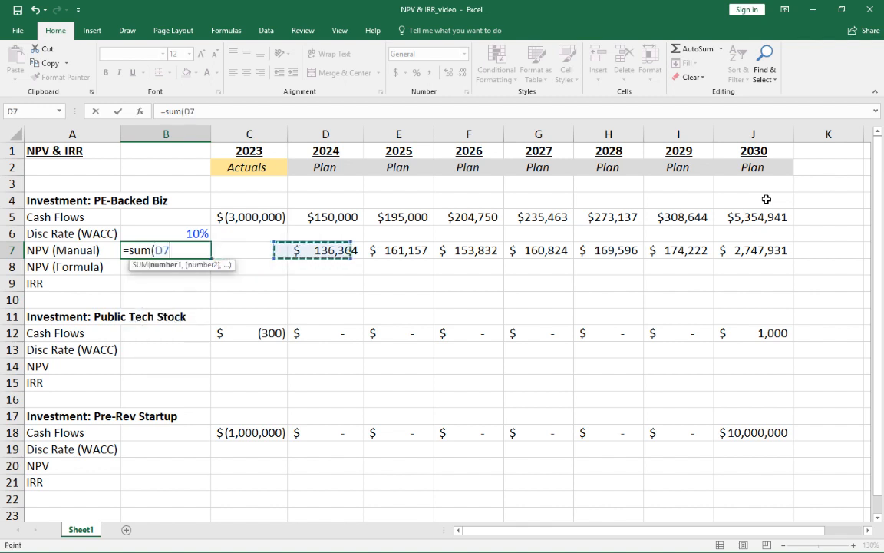
key(ctrl+shift+Right)
key(Return)
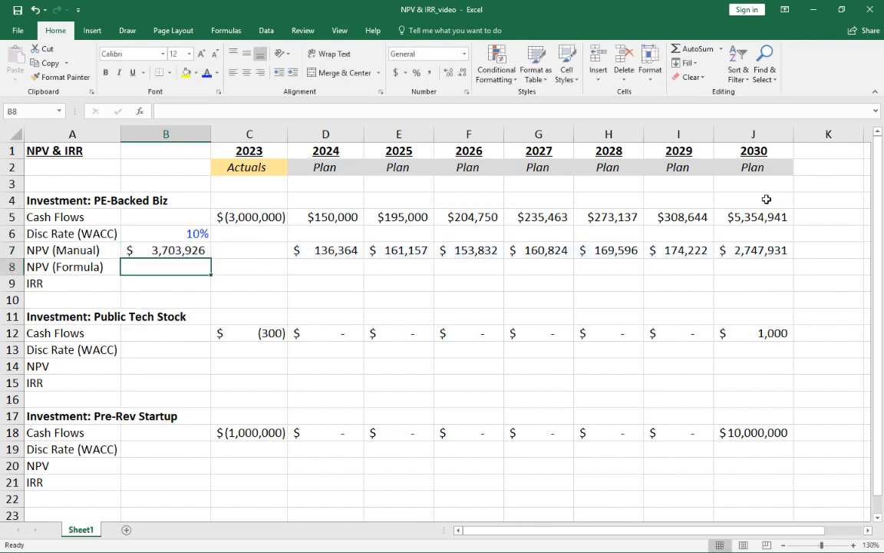
- Enter the formula =NPV(B6,D5:J5) in cell B8 for the PE-Backed Biz formula NPV
key(Up)
key(Down)
text(=)
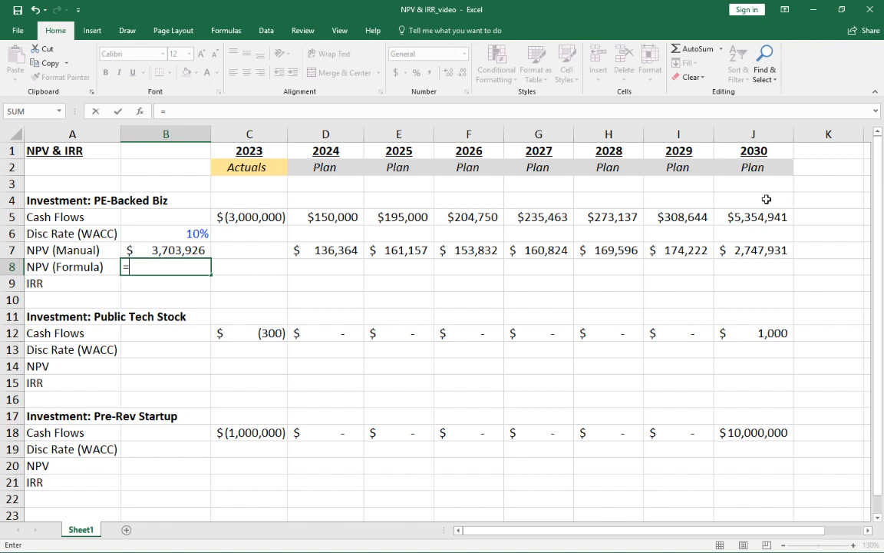
text(NP)
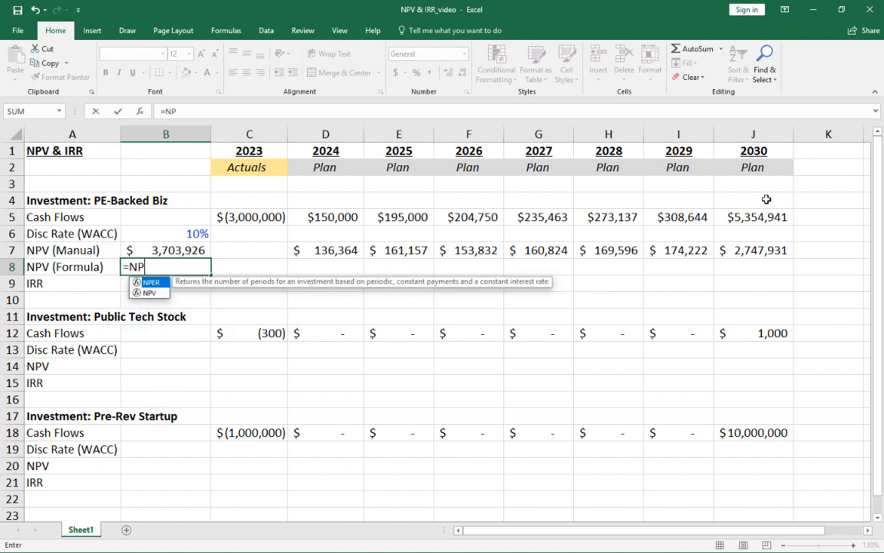
text(V()
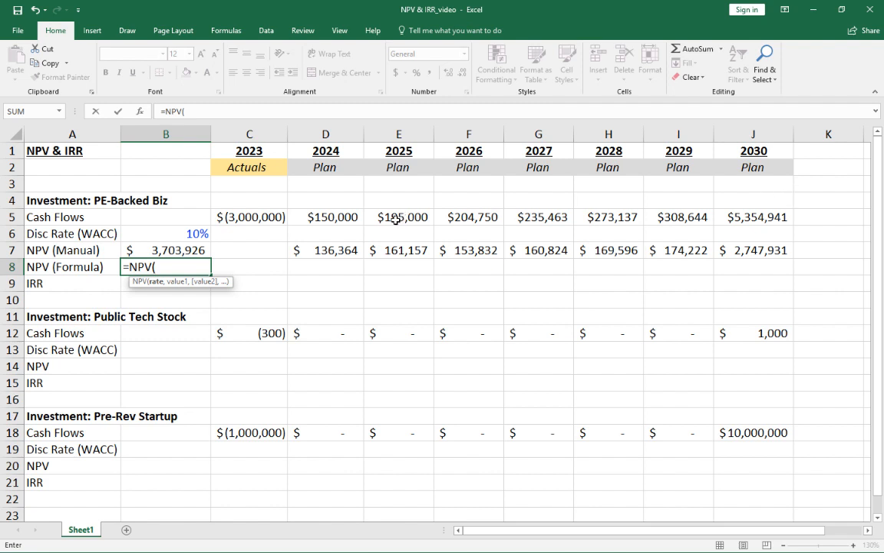
click(175, 234)
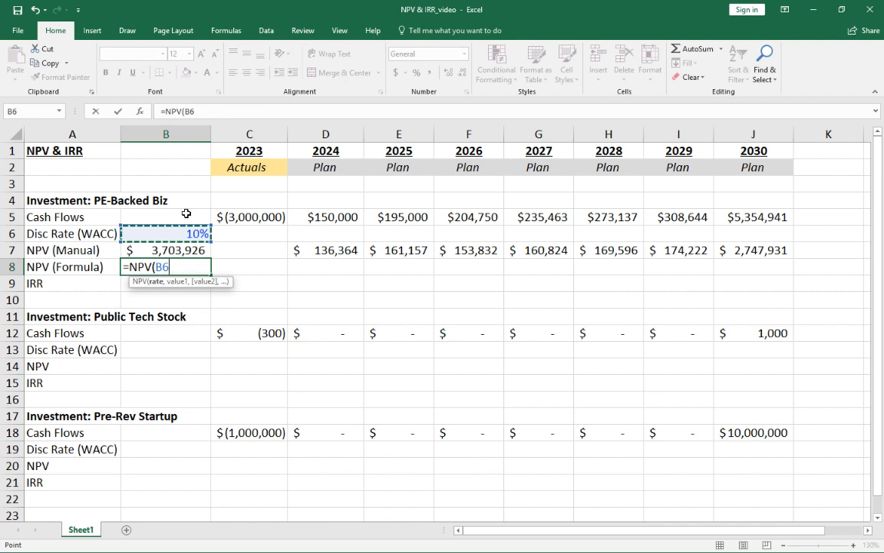
text(,)
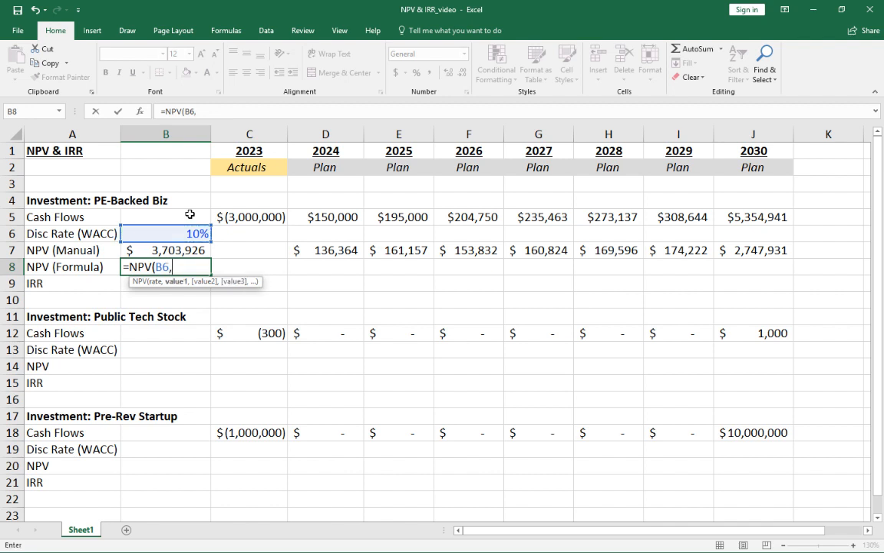
click(300, 217)
drag(300, 217, 808, 198)
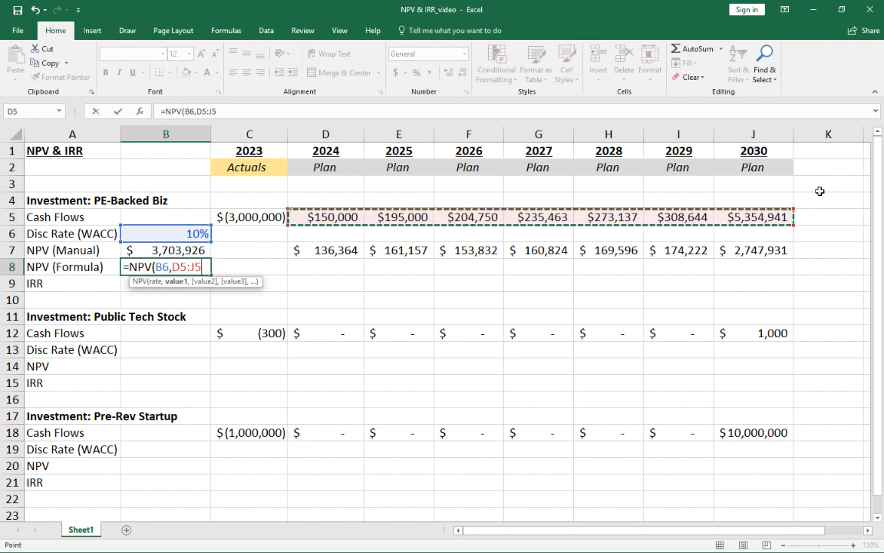
text())
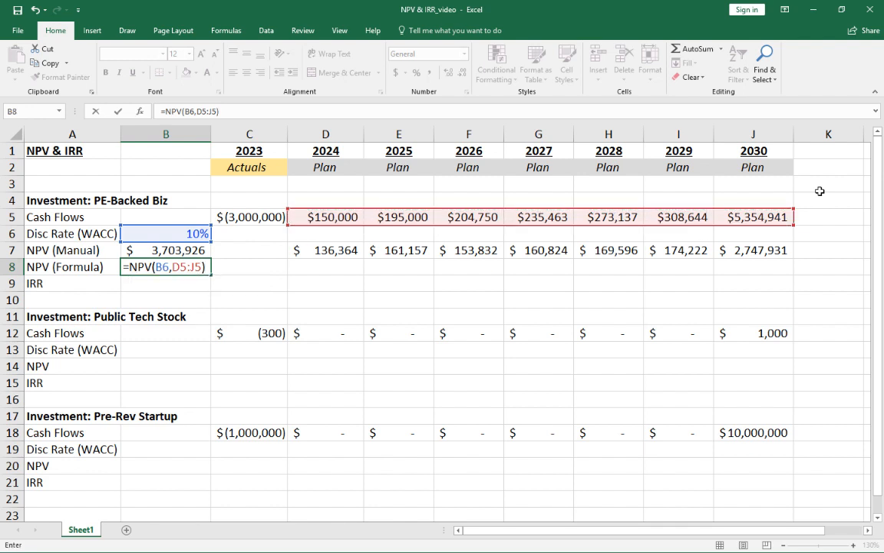
key(Return)
- Format the NPV in B8 in dollar accounting format with no decimal places and compare it with the manual NPV in B7
key(Up)
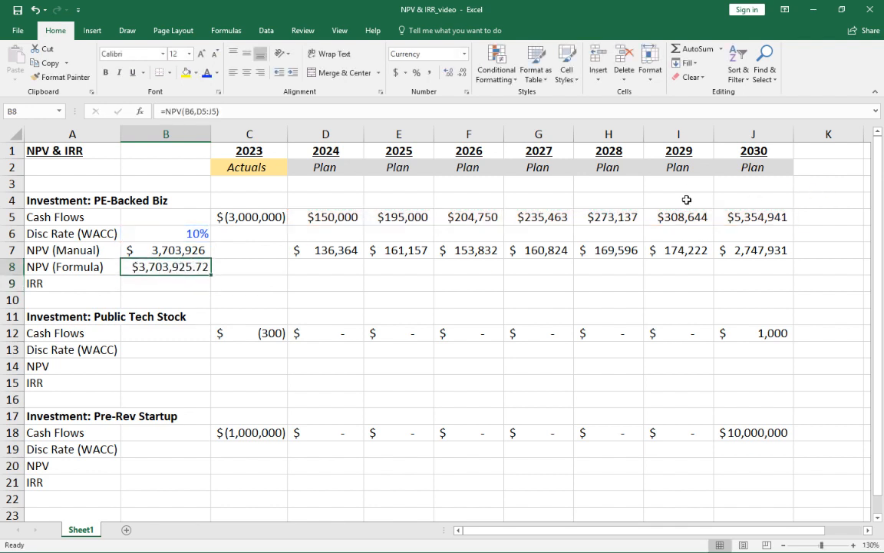
click(395, 73)
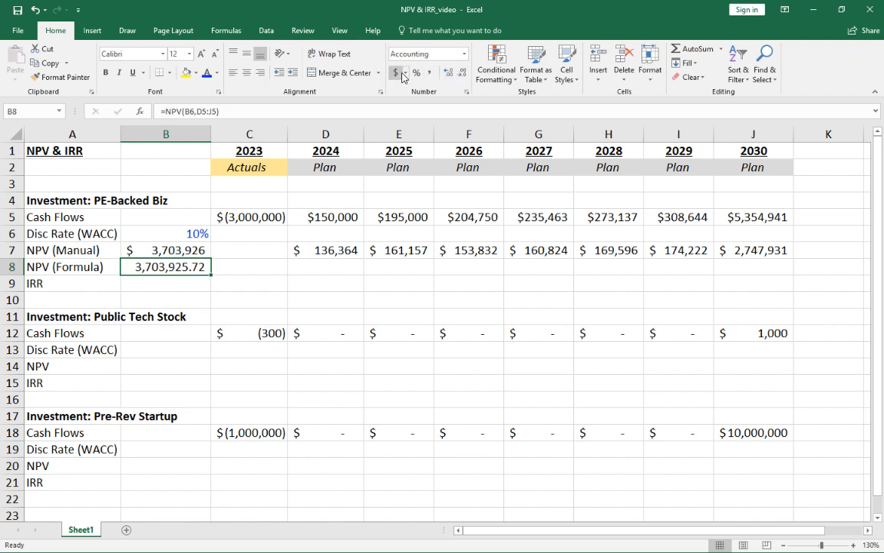
click(397, 74)
double_click(462, 73)
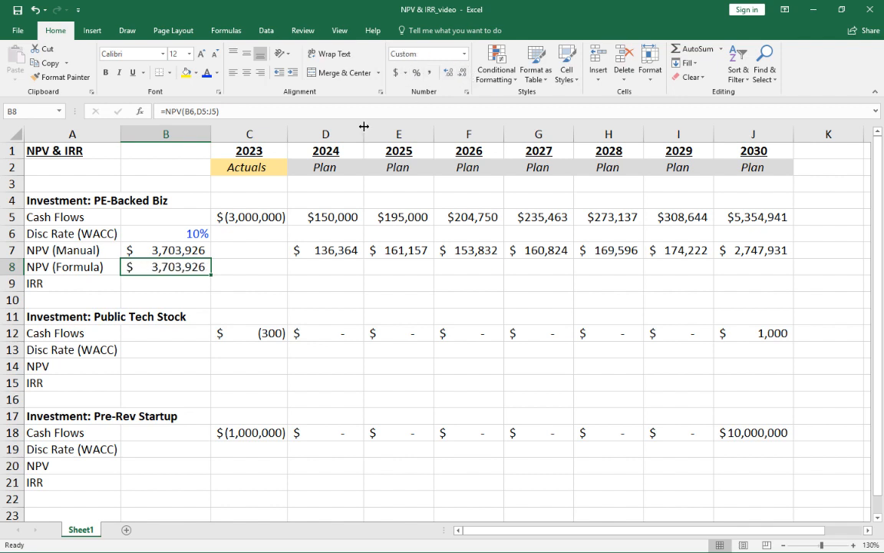
drag(165, 249, 168, 266)
click(327, 247)
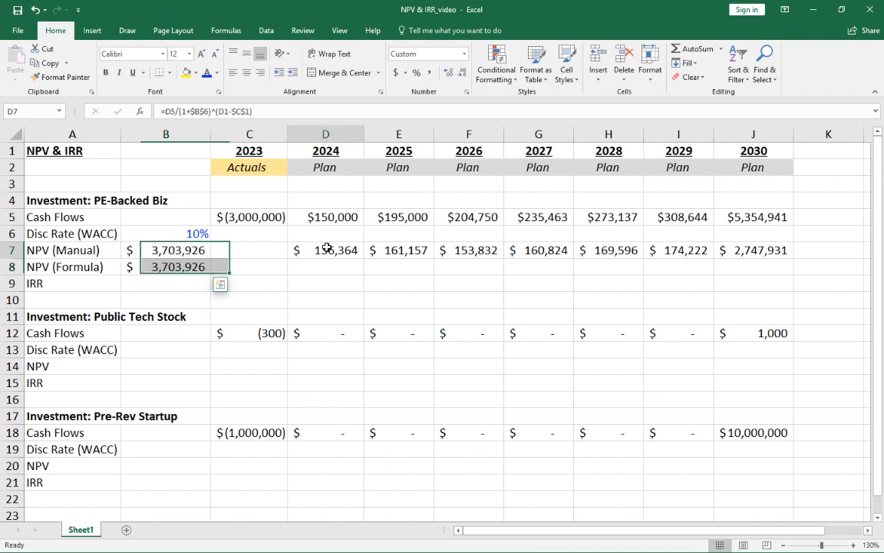
click(168, 269)
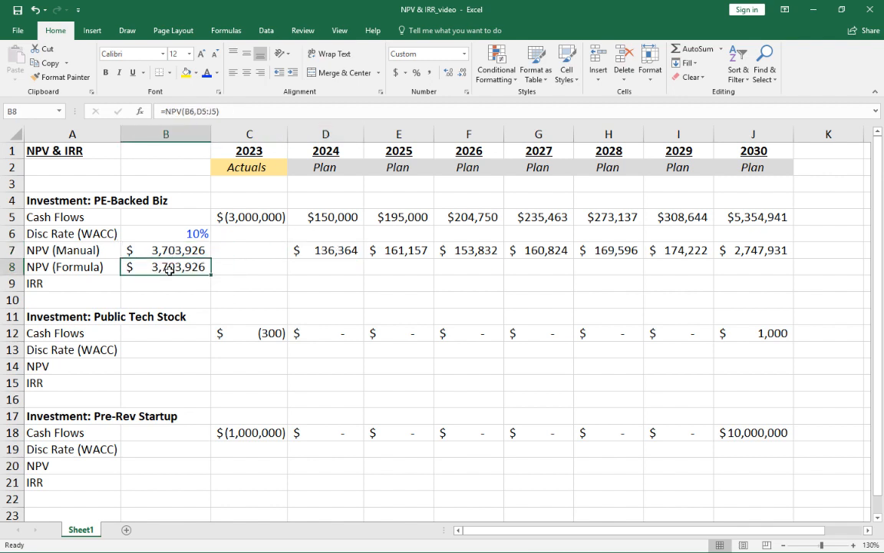
- Clear the 2023 cash flow in C5 to test whether B7 and B8 depend on it, and undo the deletion
click(224, 197)
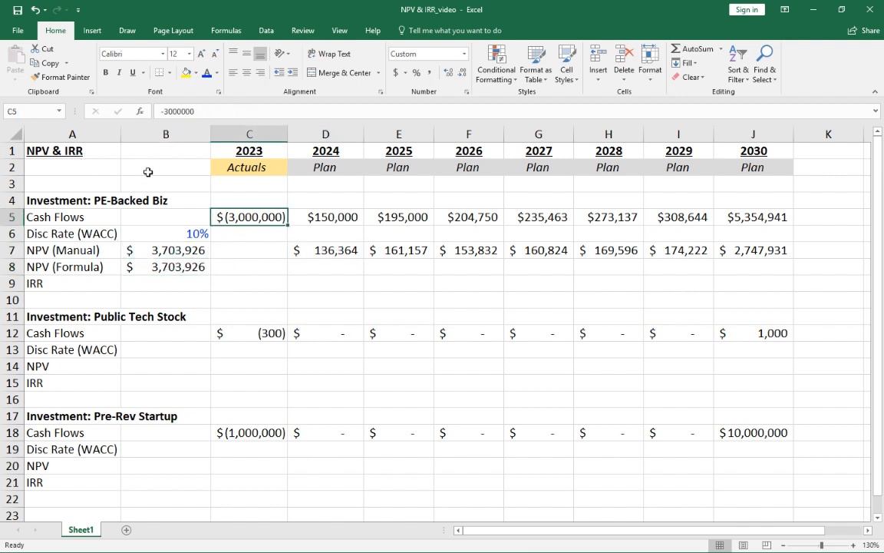
key(Delete)
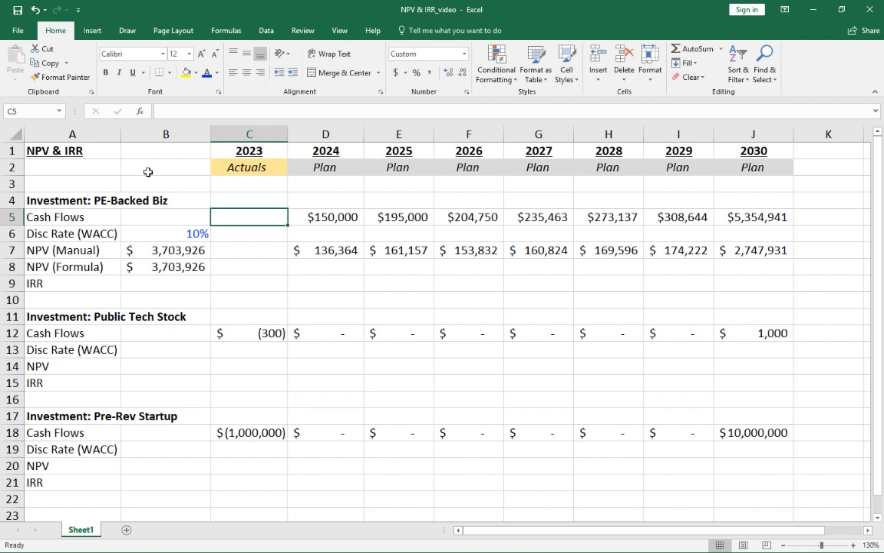
click(165, 247)
click(167, 261)
click(165, 250)
click(168, 264)
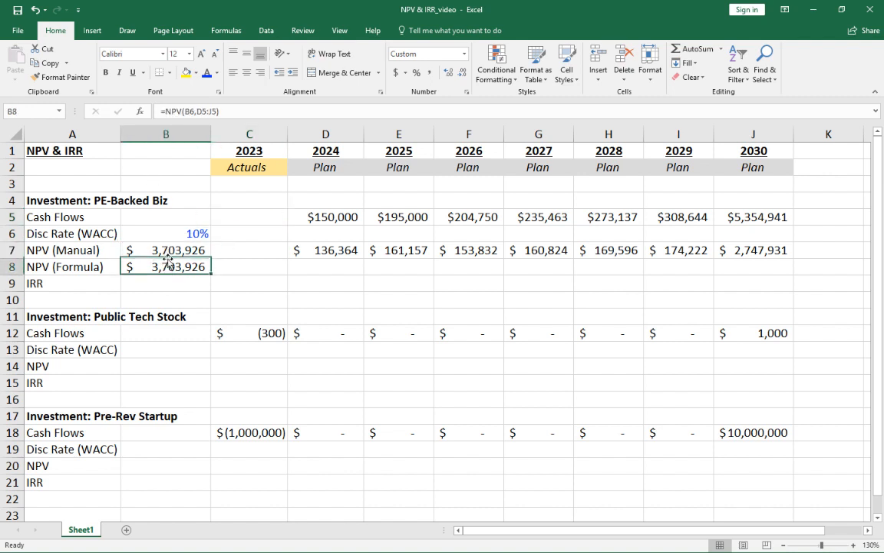
click(166, 250)
click(250, 218)
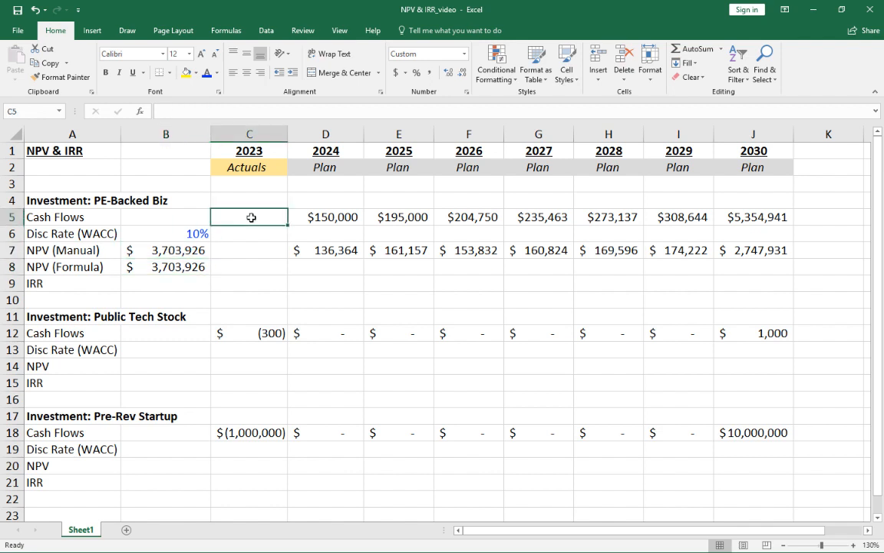
key(ctrl+z)
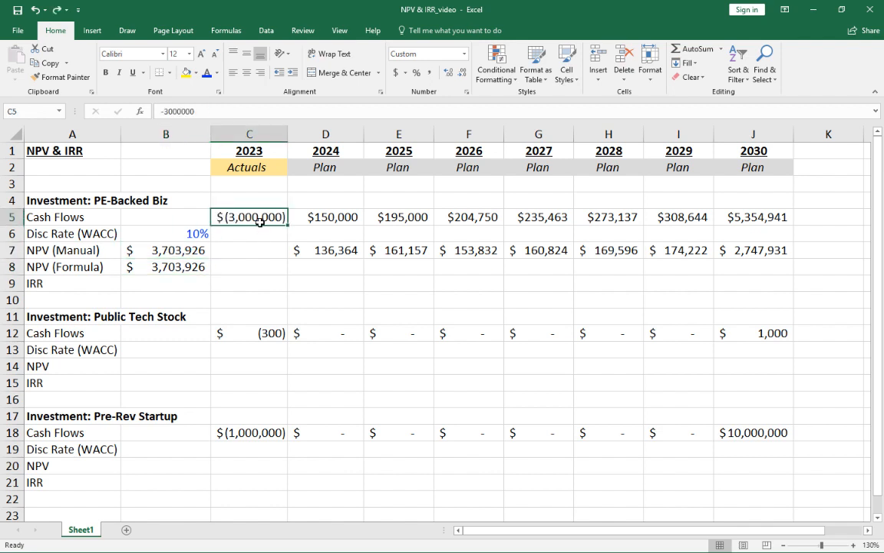
drag(259, 218, 256, 278)
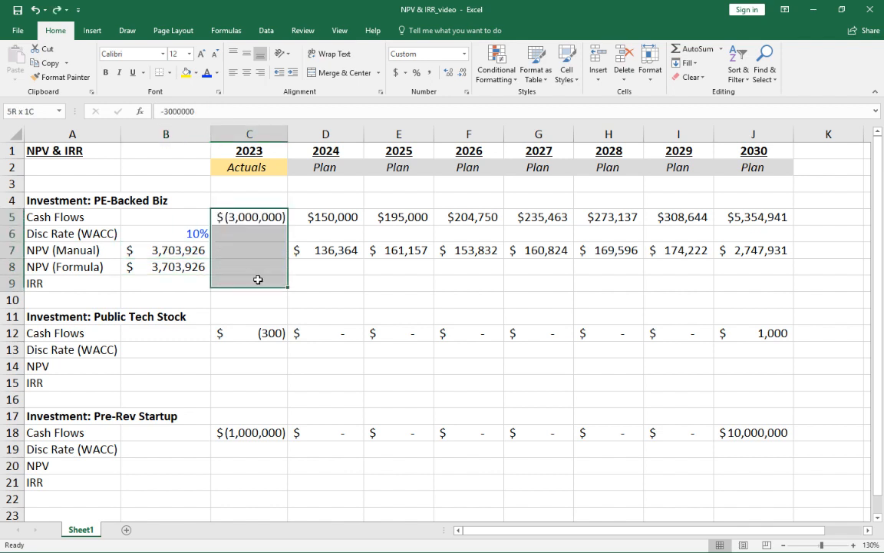
click(224, 217)
- Enter the formula =IRR(C5:J5,10%) in cell B9 for the PE-Backed Biz IRR
click(170, 283)
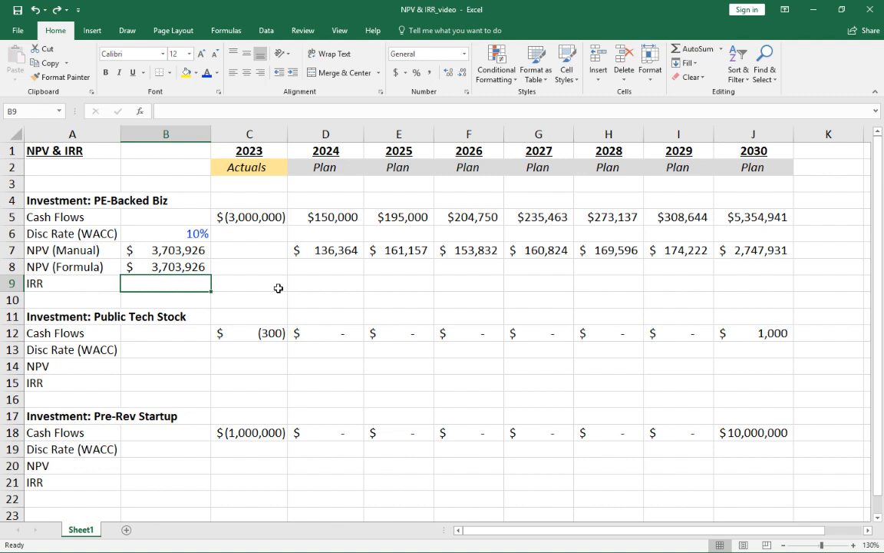
text(=)
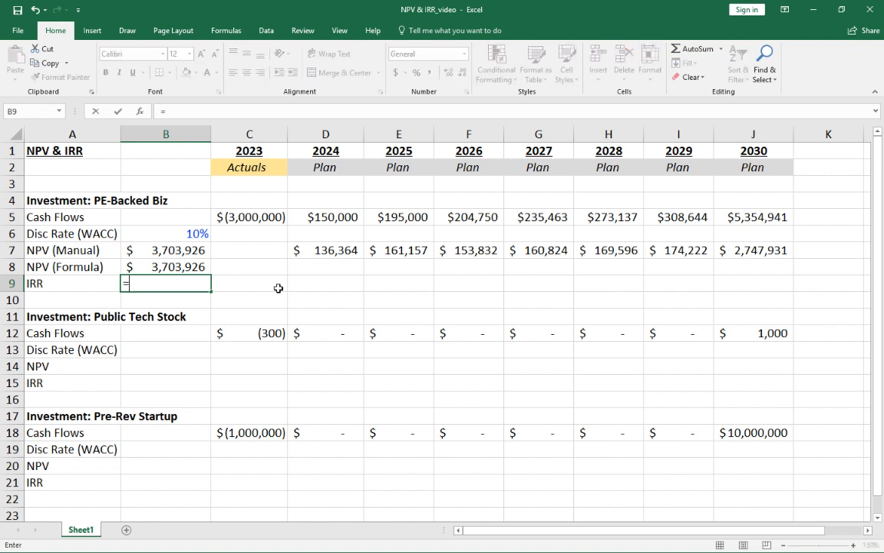
text(IRR)
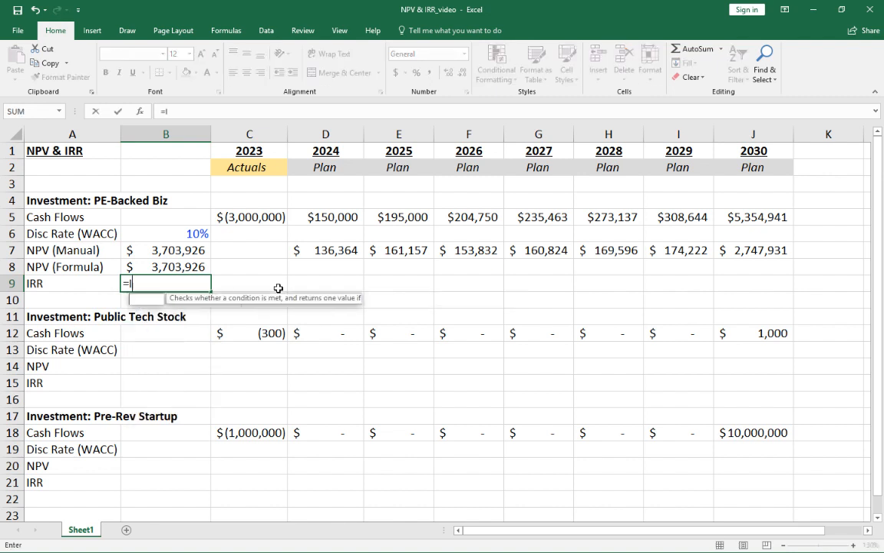
text(()
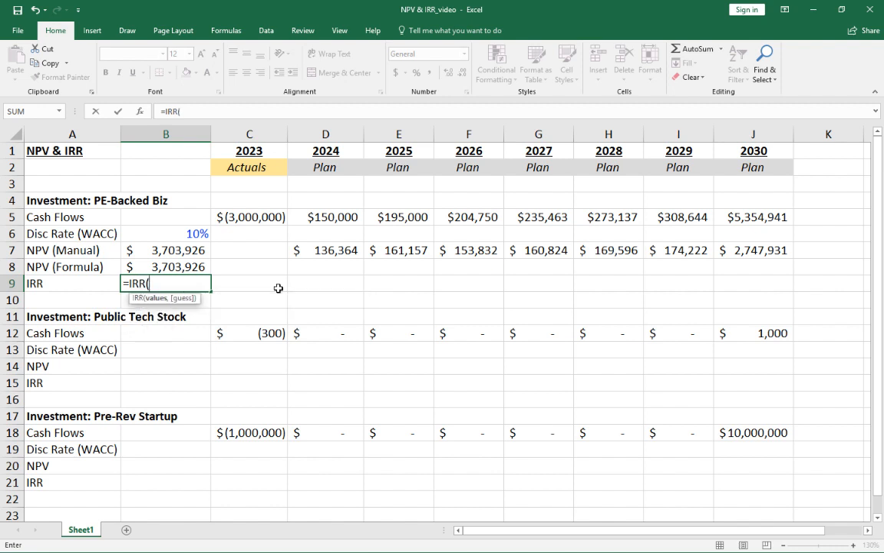
click(238, 217)
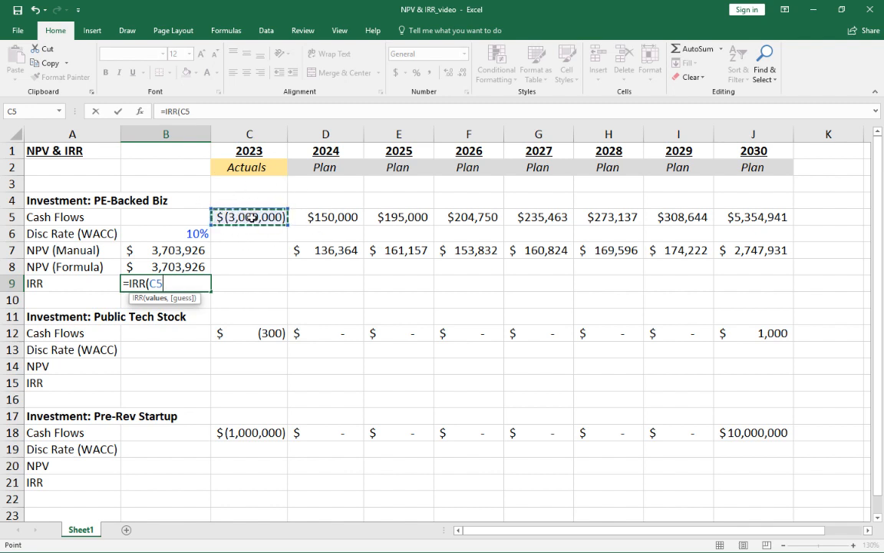
drag(251, 217, 740, 218)
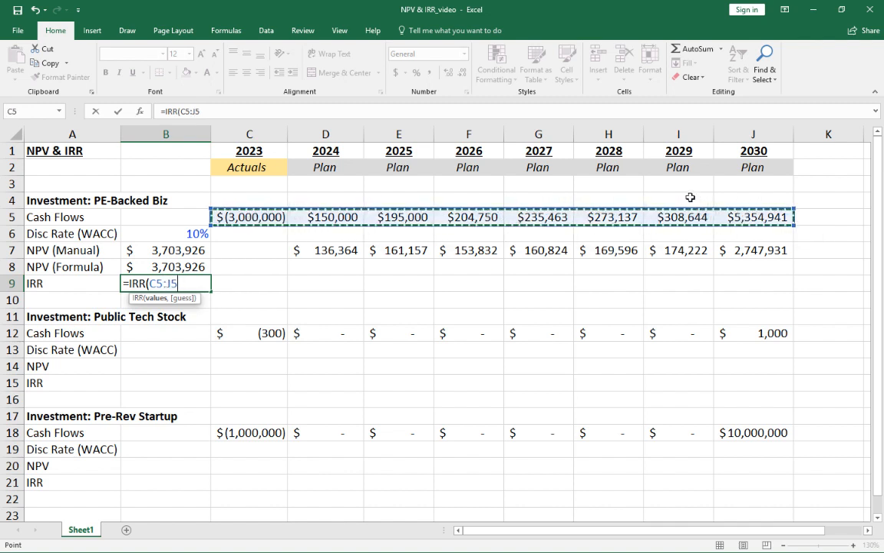
text(,)
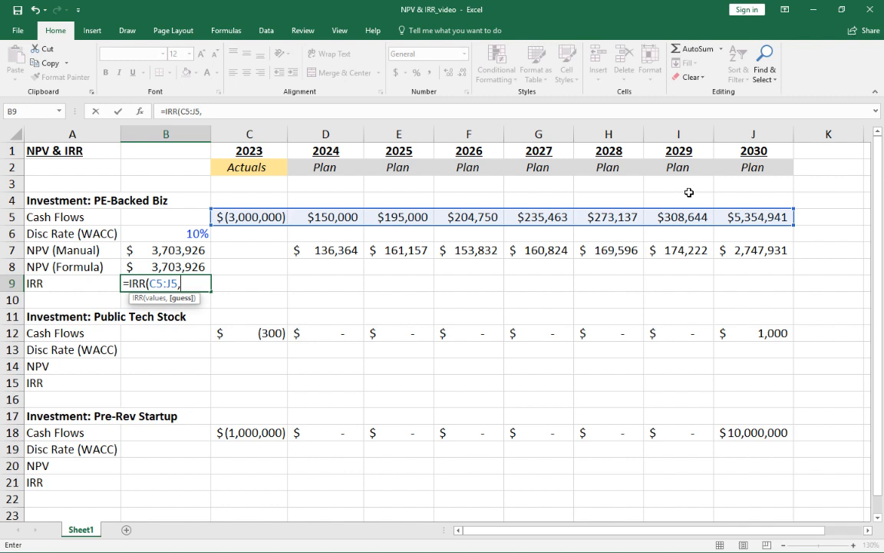
text(10%))
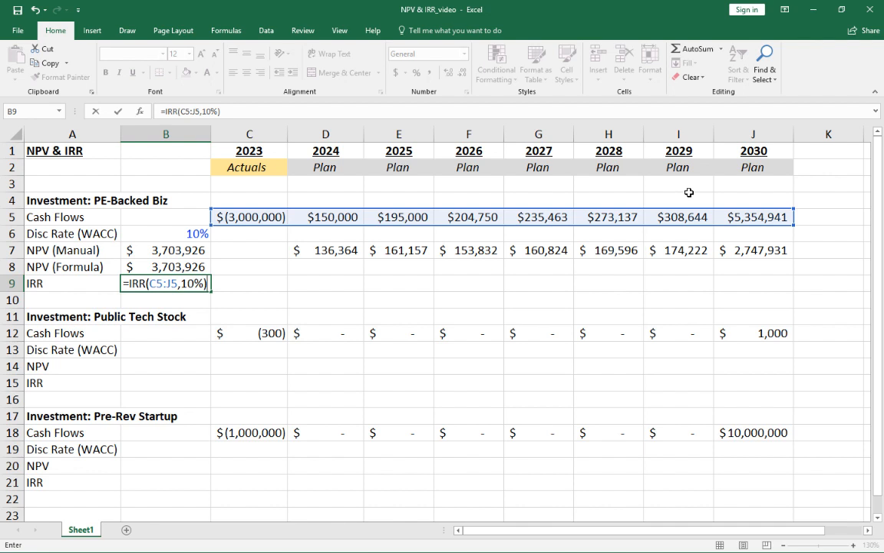
key(Return)
key(Up)
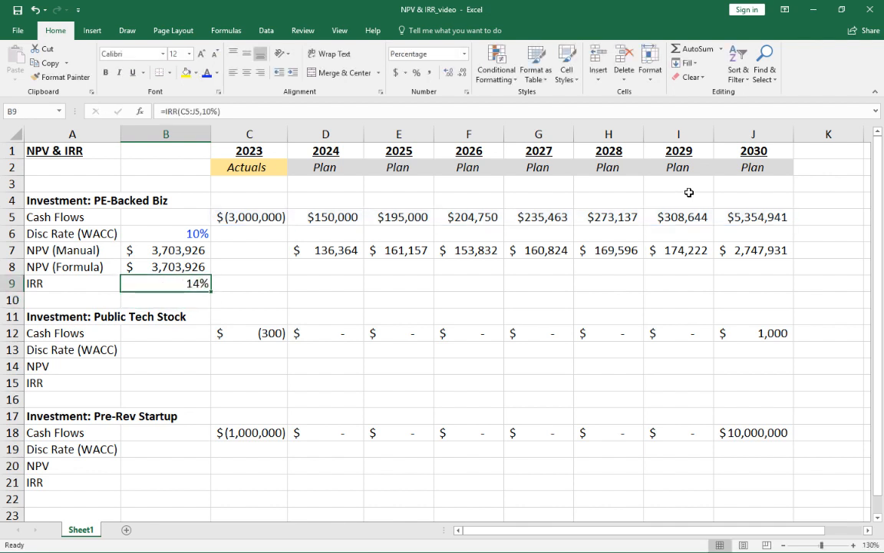
- Show the discount rate in B6 and the IRR in B9 with one decimal place
ctrl+click(189, 232)
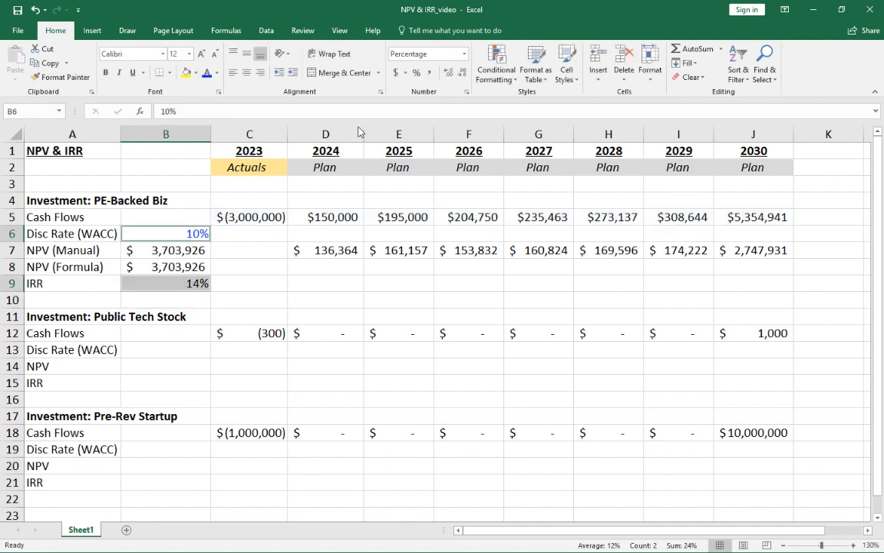
click(449, 72)
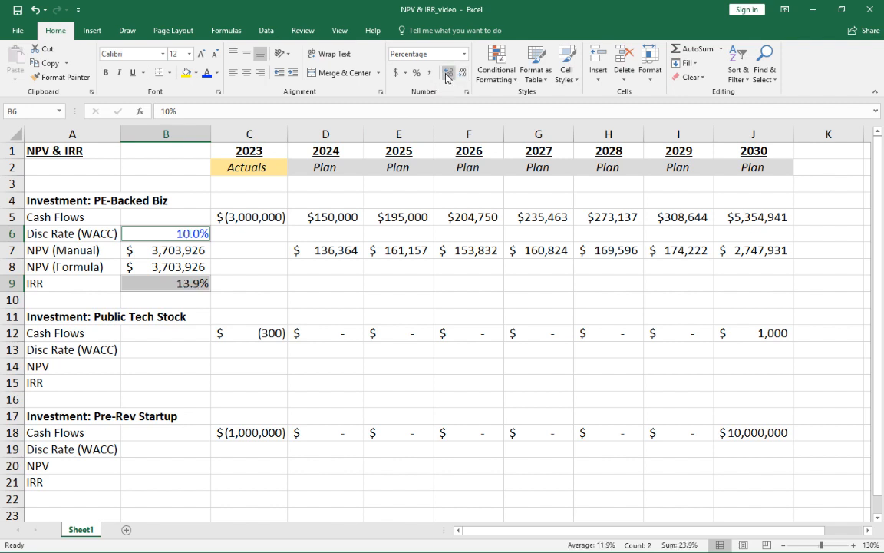
click(172, 284)
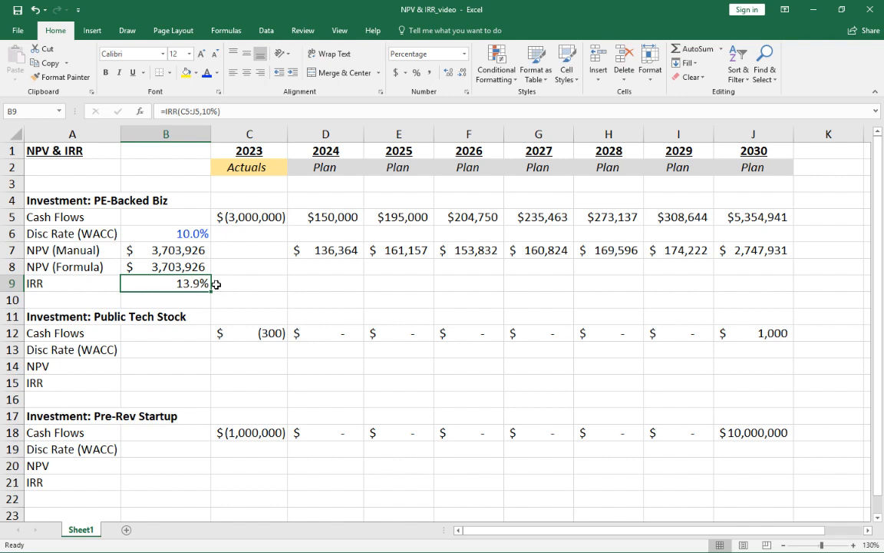
- Compare the PE-Backed Biz discount rate in B6, initial investment in C5, NPVs in B7:B8 and IRR in B9
click(187, 236)
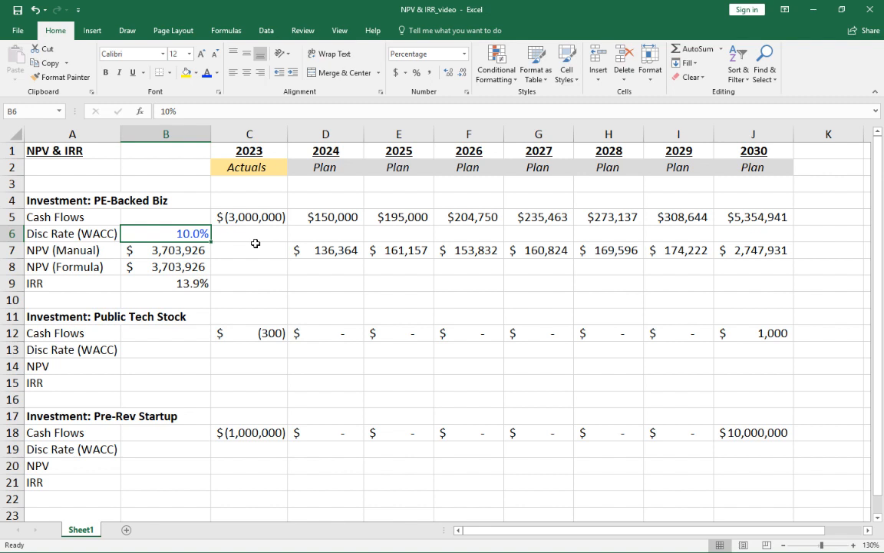
click(238, 217)
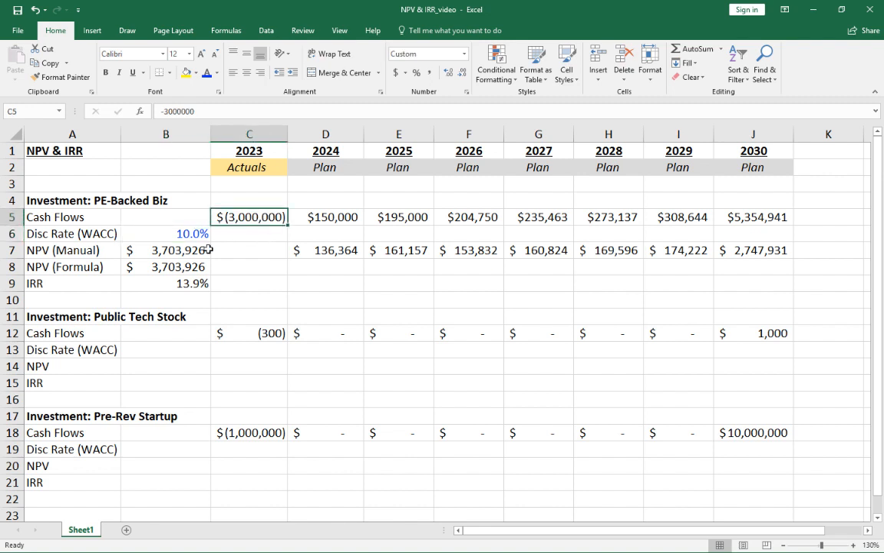
drag(174, 250, 177, 265)
click(175, 261)
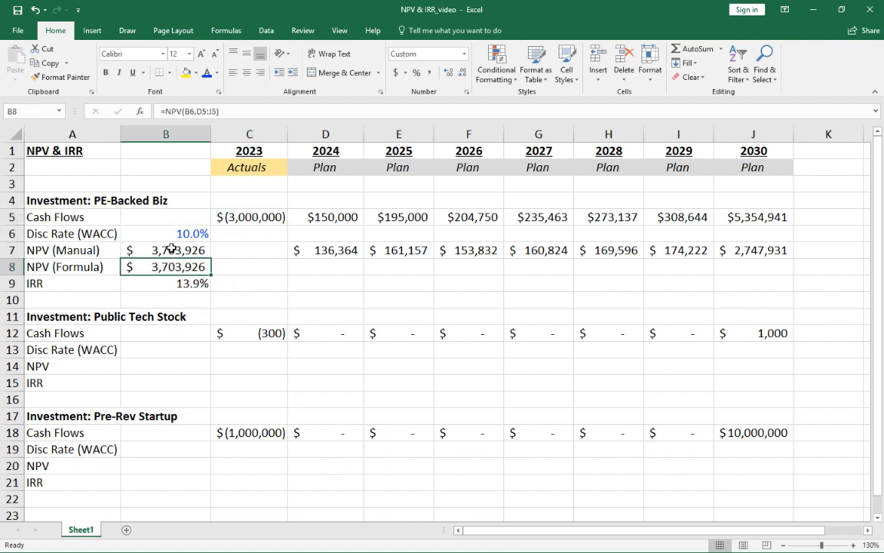
click(165, 246)
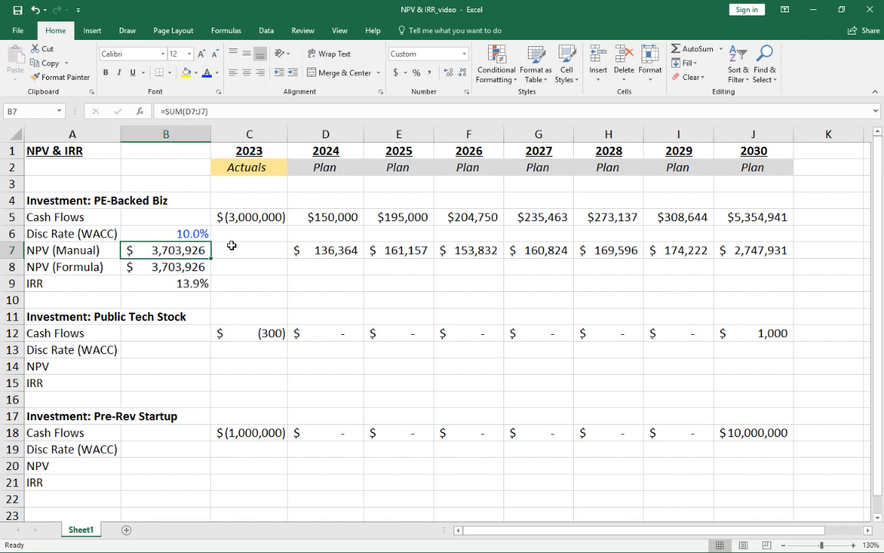
click(238, 219)
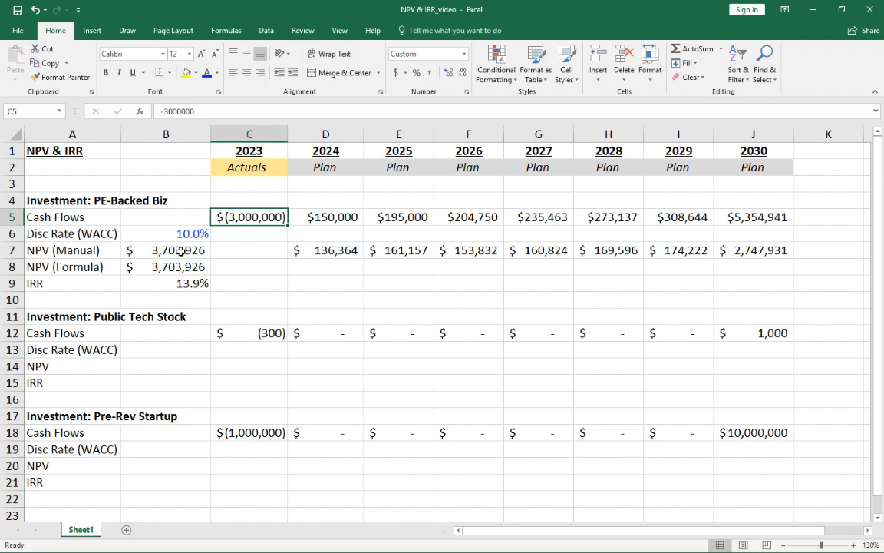
drag(177, 250, 177, 266)
click(223, 269)
click(193, 282)
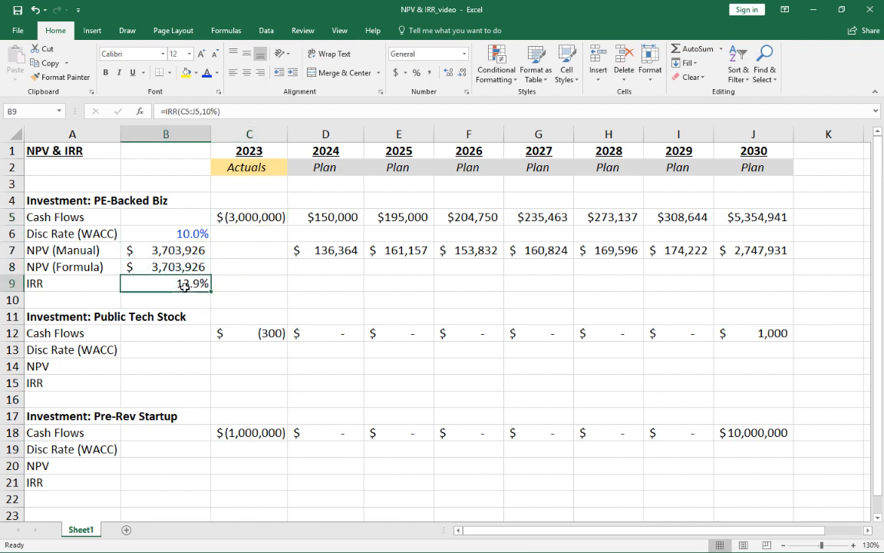
click(12, 283)
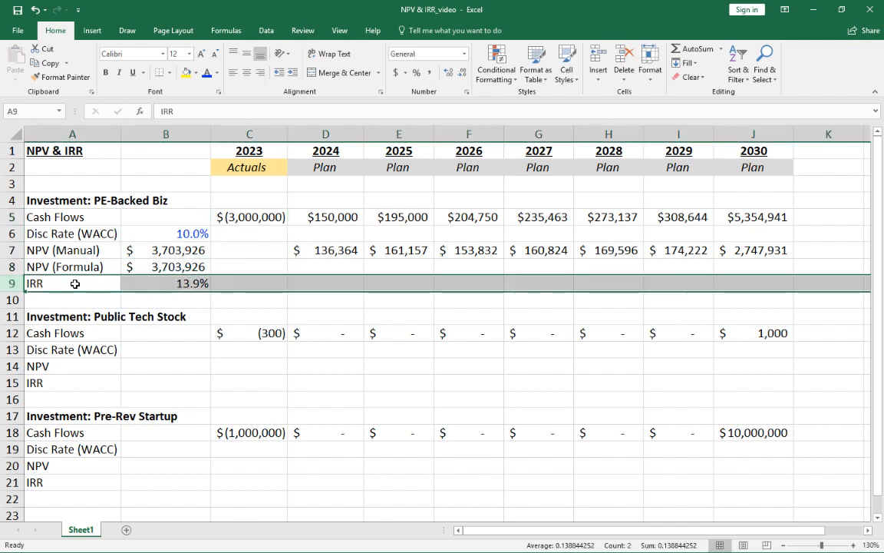
click(163, 284)
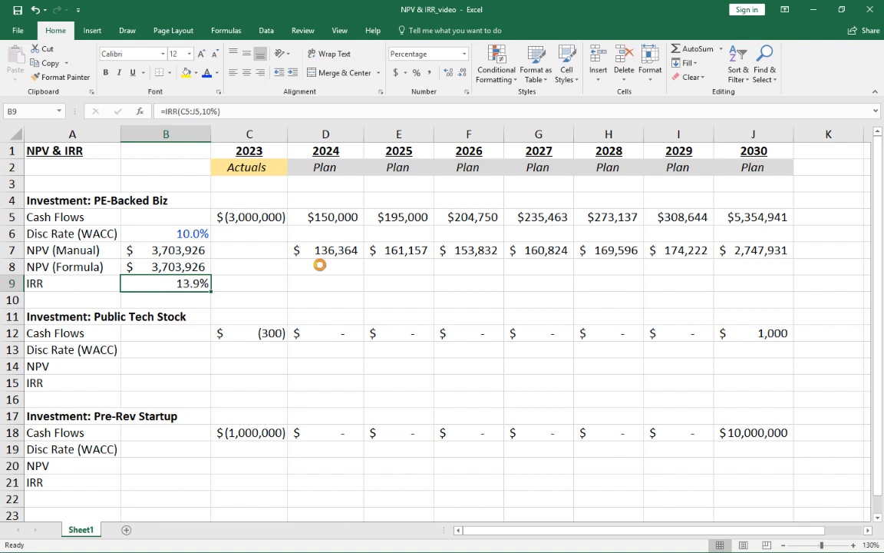
- Paste the IRR from B9 as a value into discount rate cell B6 and compare the NPVs in B7:B8 with the investment in C5
key(ctrl+c)
click(176, 235)
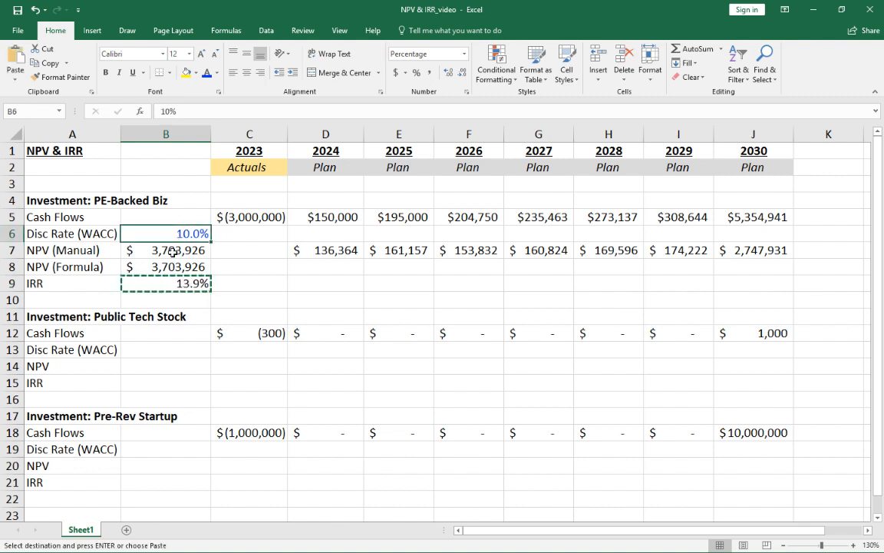
click(261, 217)
click(193, 233)
right_click(192, 232)
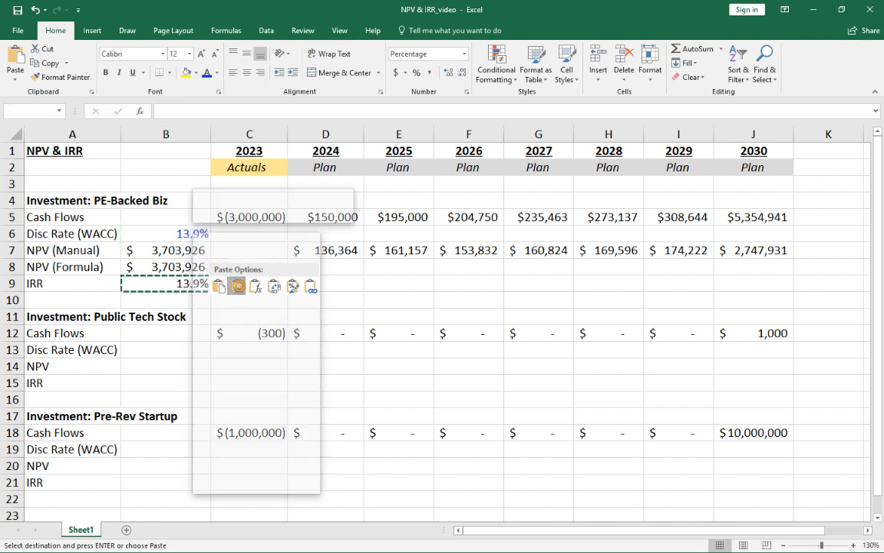
click(244, 288)
click(253, 291)
drag(179, 254, 180, 278)
click(237, 219)
key(Escape)
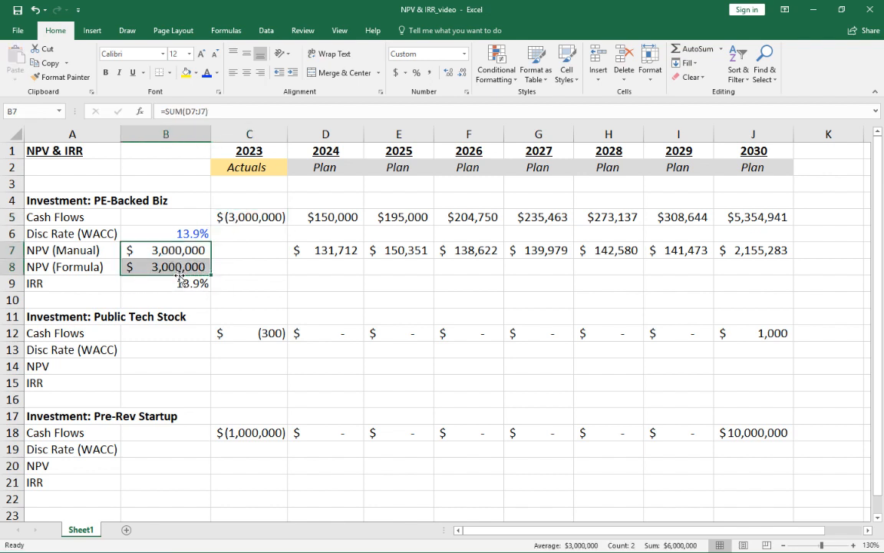
- Check the discount rate in B6 against the IRR in B9, and undo the value pasted into B6
click(192, 234)
click(246, 219)
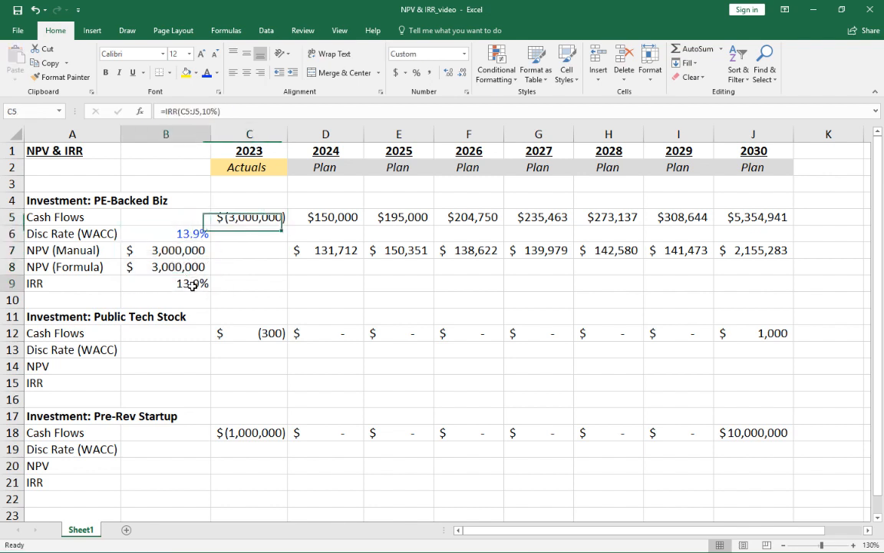
click(192, 284)
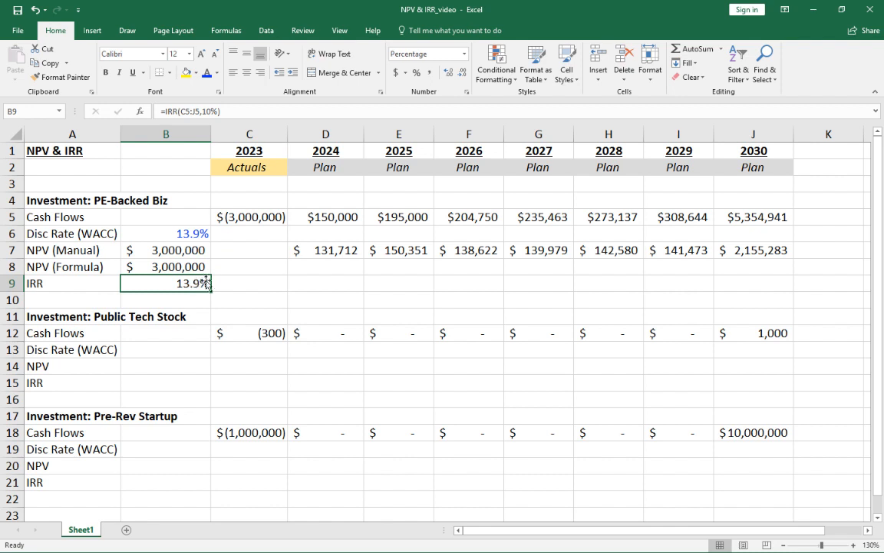
click(196, 234)
click(172, 280)
click(35, 10)
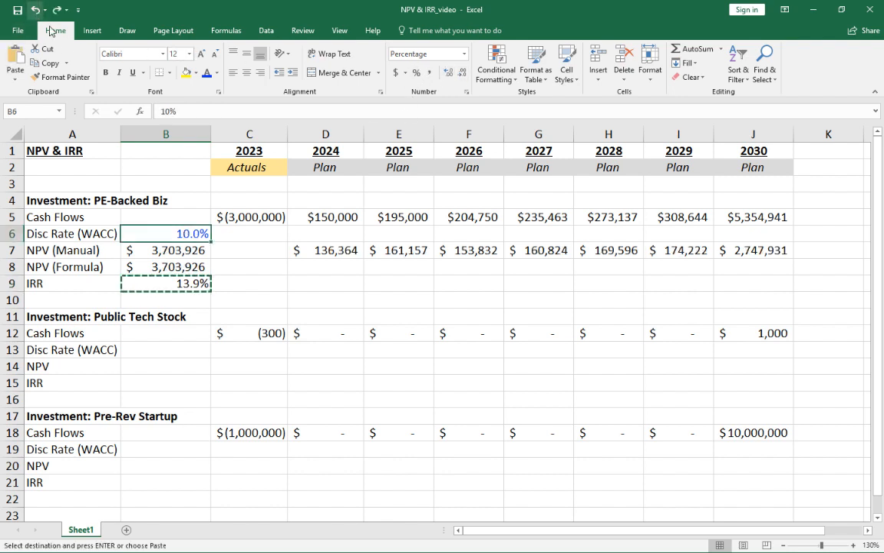
click(194, 283)
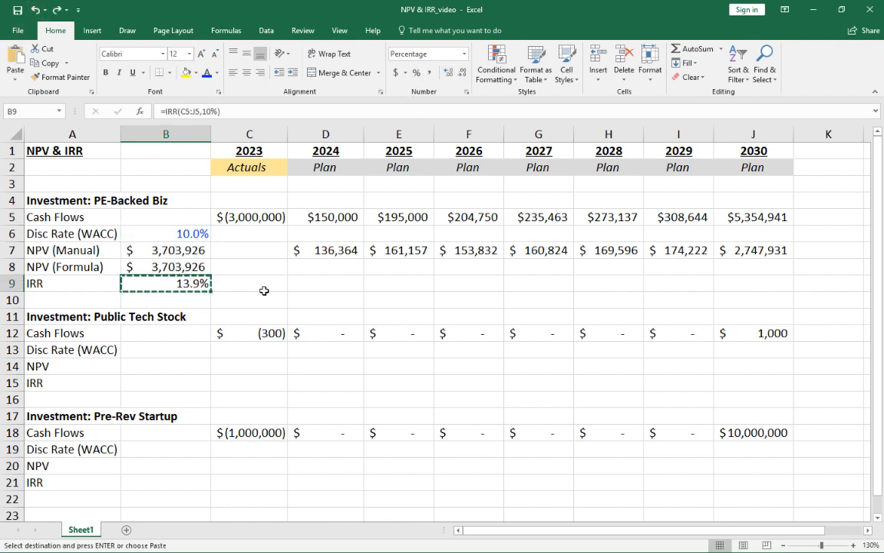
key(Escape)
- Review the PE-Backed Biz results in column B and the corresponding Public Tech Stock cells B12:B15
drag(176, 232, 192, 300)
click(86, 221)
click(233, 213)
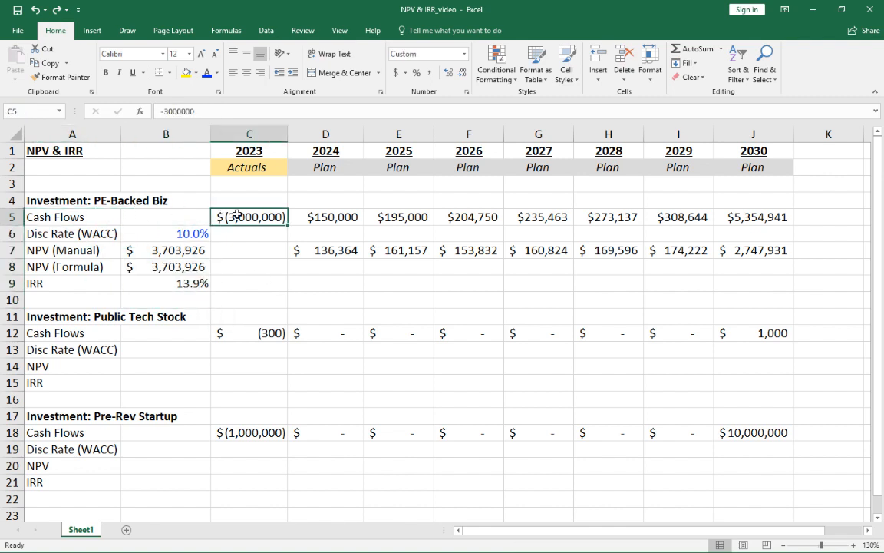
click(169, 333)
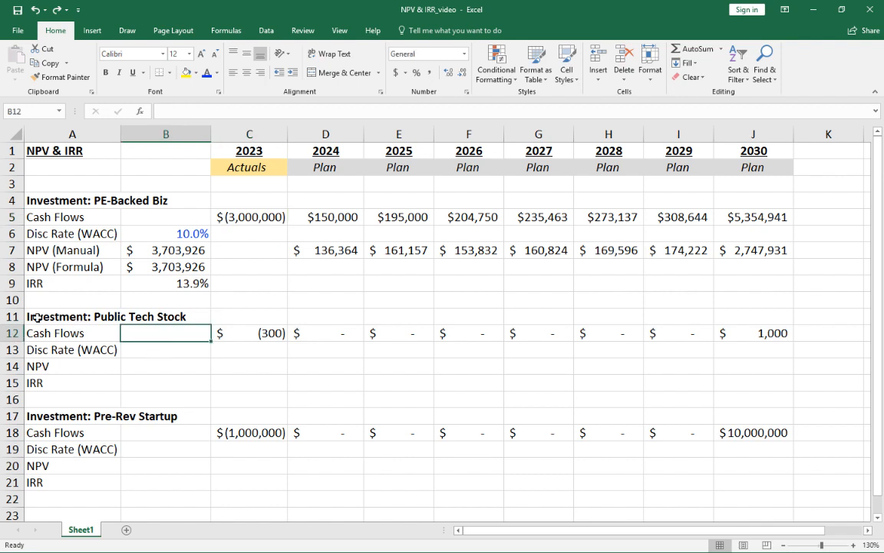
click(9, 316)
click(43, 312)
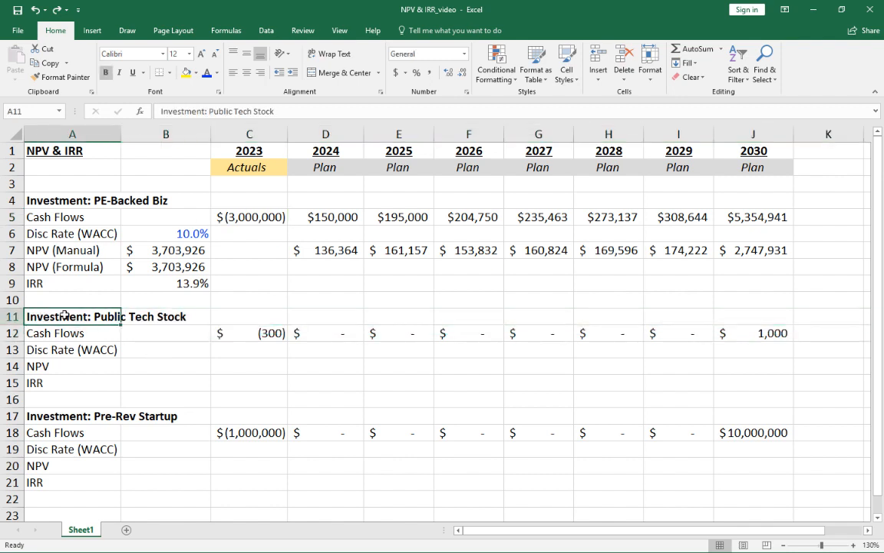
click(180, 352)
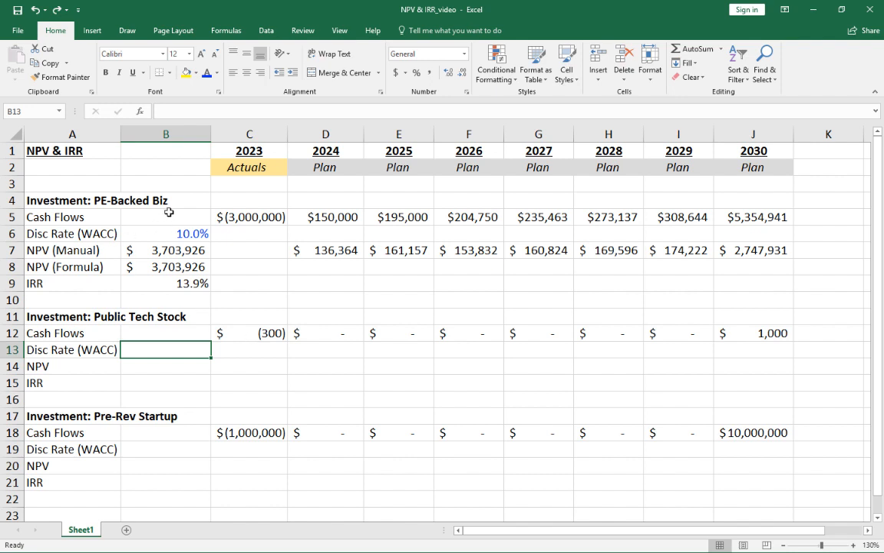
drag(157, 218, 173, 284)
drag(166, 332, 172, 383)
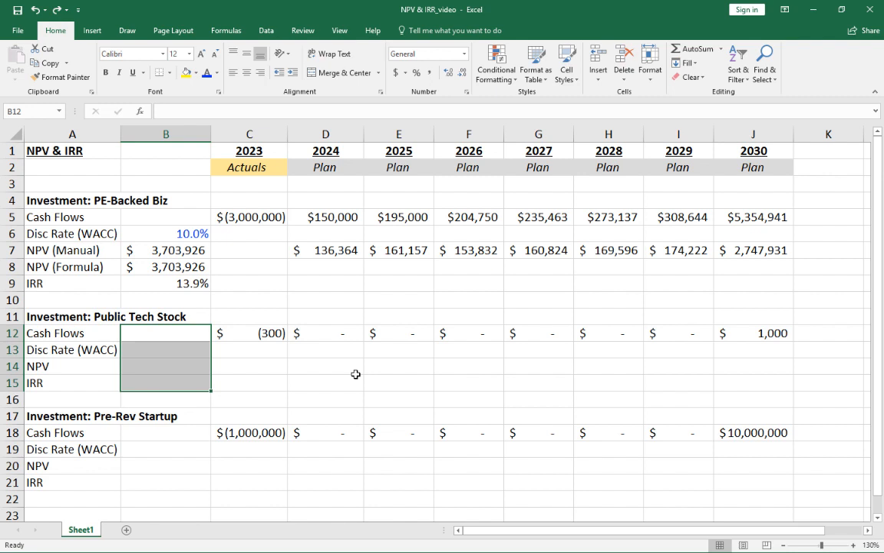
- Review the Public Tech Stock cash flows across C12:J12, from the 2023 investment to the 2030 payout
click(263, 333)
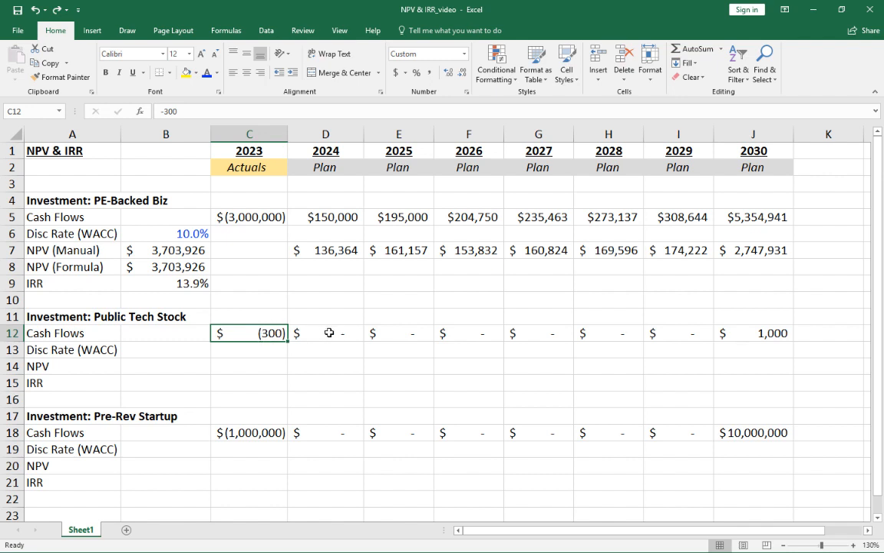
key(Right)
key(Right)
key(Right)
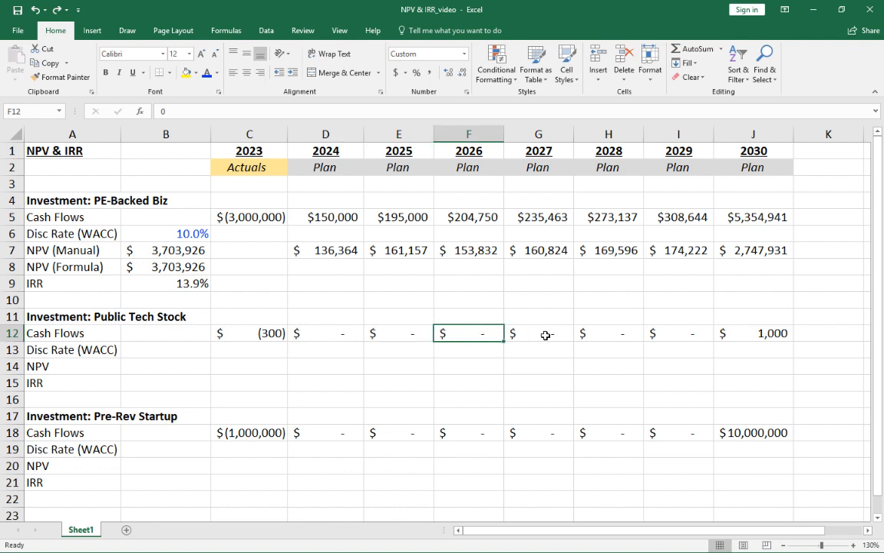
key(Right)
key(Right)
key(Right)
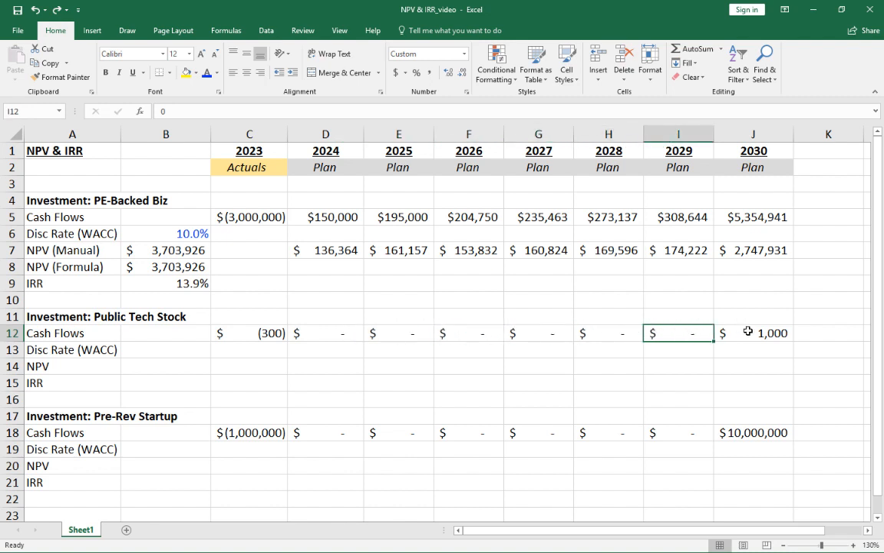
key(Right)
key(F2)
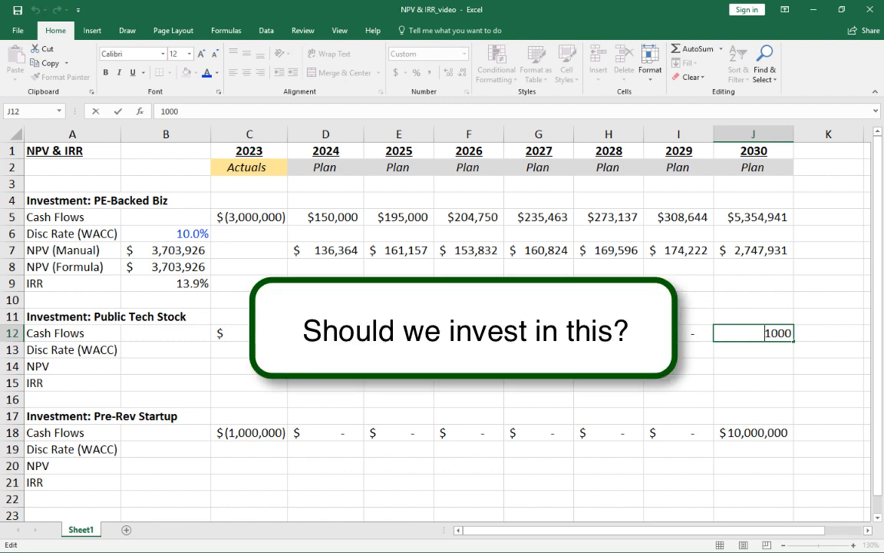
key(Return)
click(718, 330)
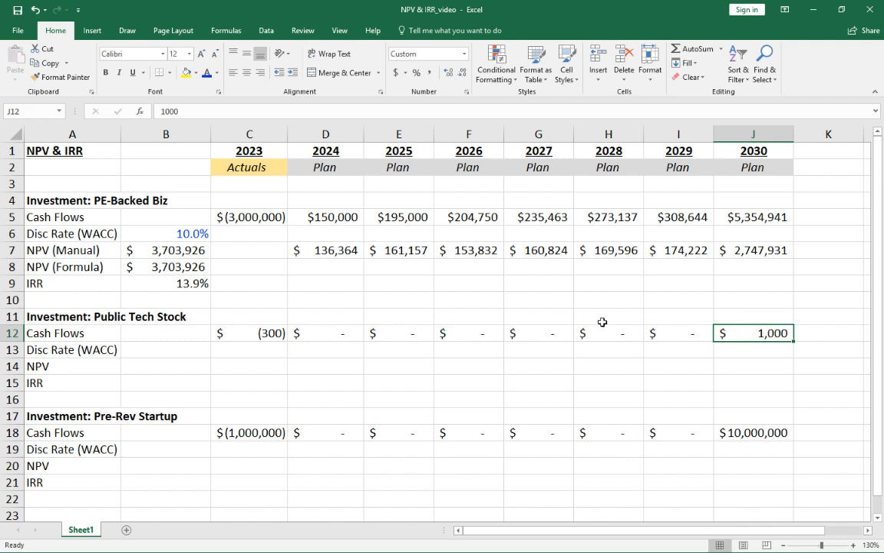
- Copy the PE-Backed Biz discount rate from B6 to B13 and set the Public Tech Stock rate to 17.5%
click(181, 349)
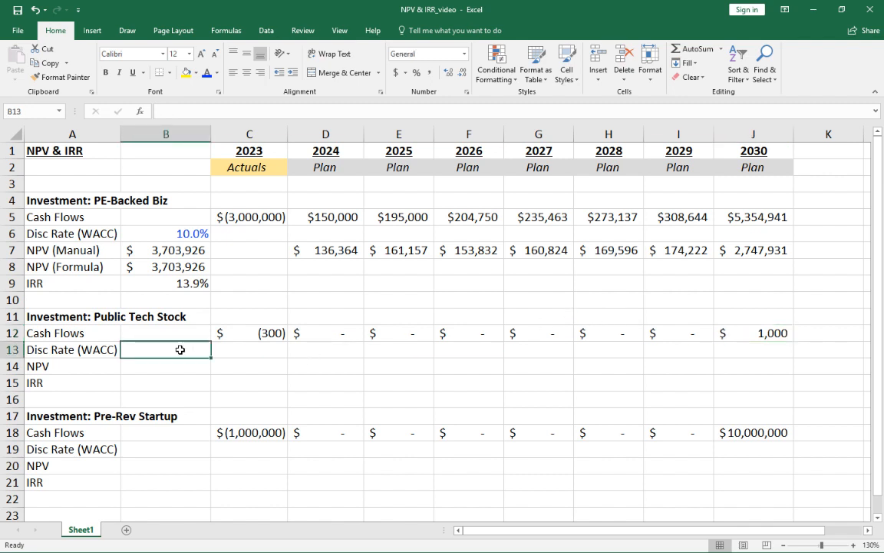
click(190, 233)
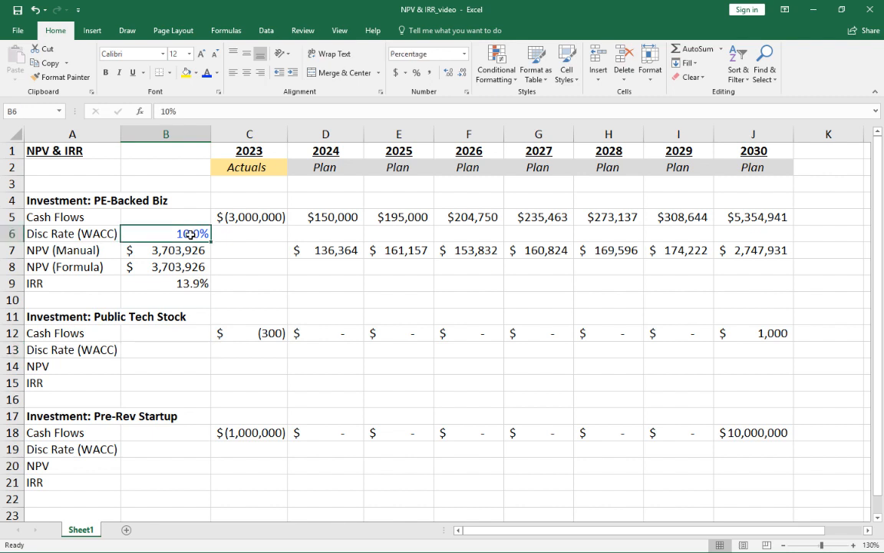
key(ctrl+z)
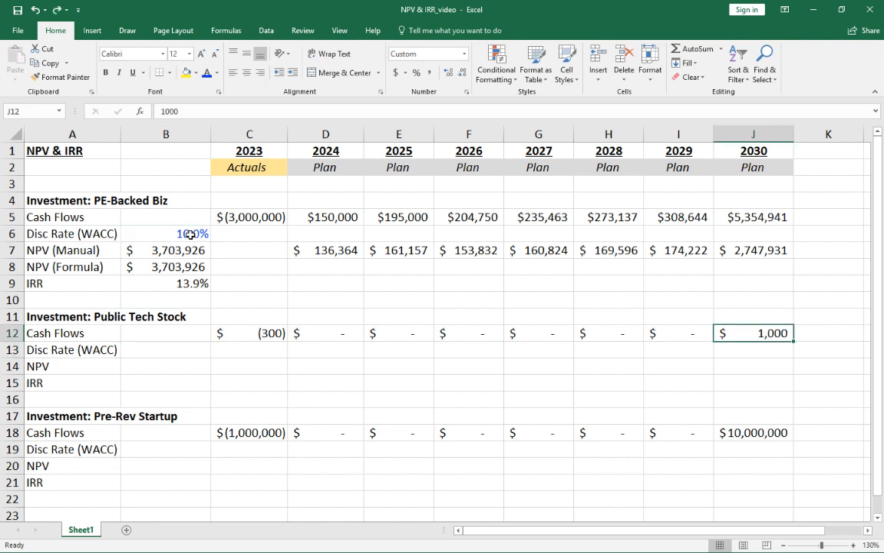
click(190, 233)
key(ctrl+c)
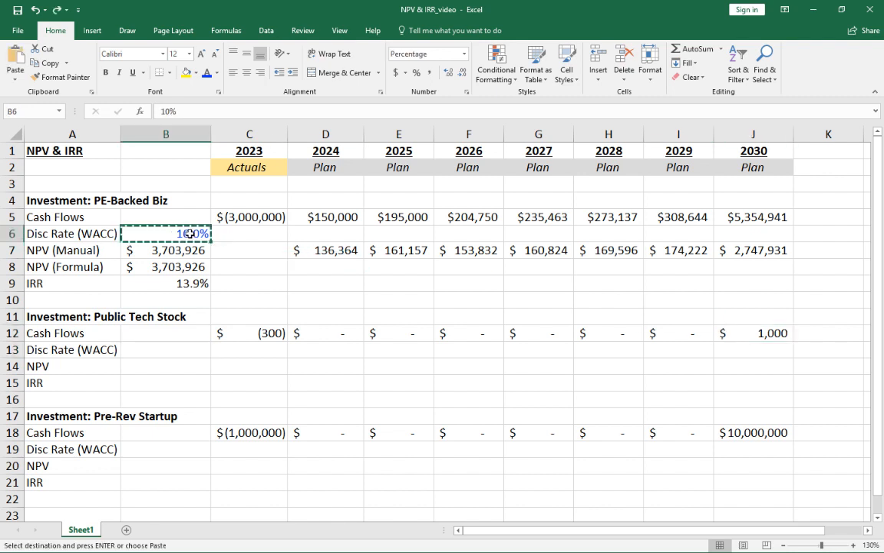
click(169, 349)
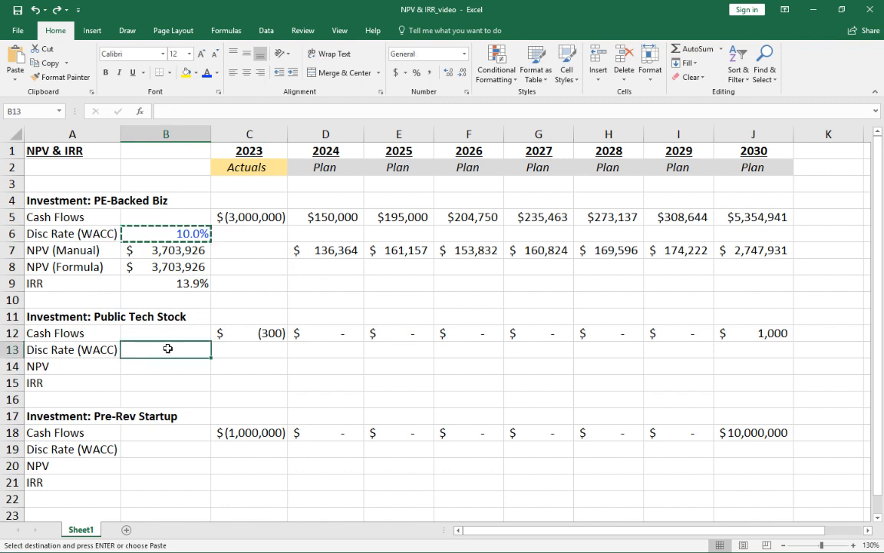
key(ctrl+v)
text(17.5)
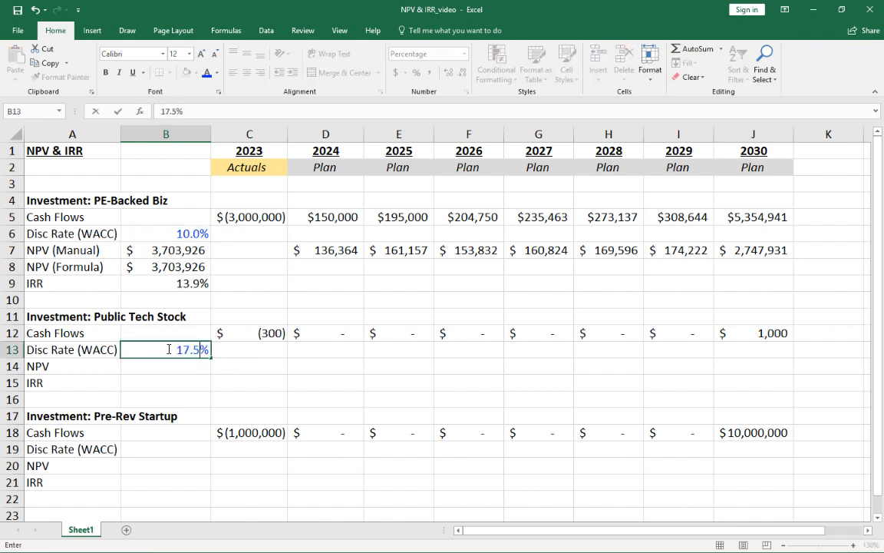
key(ctrl+Return)
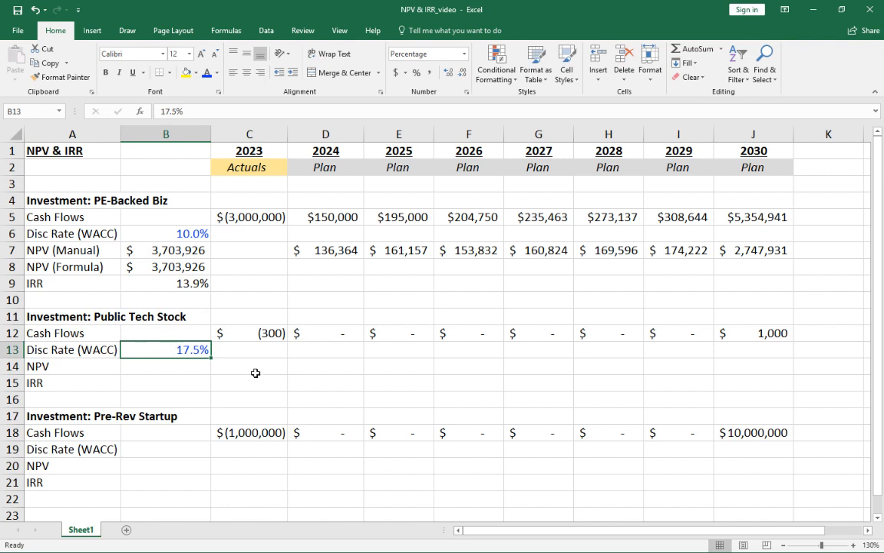
- Calculate the Public Tech Stock NPV in B14 with the formula =NPV(B13,D12:J12)
click(159, 364)
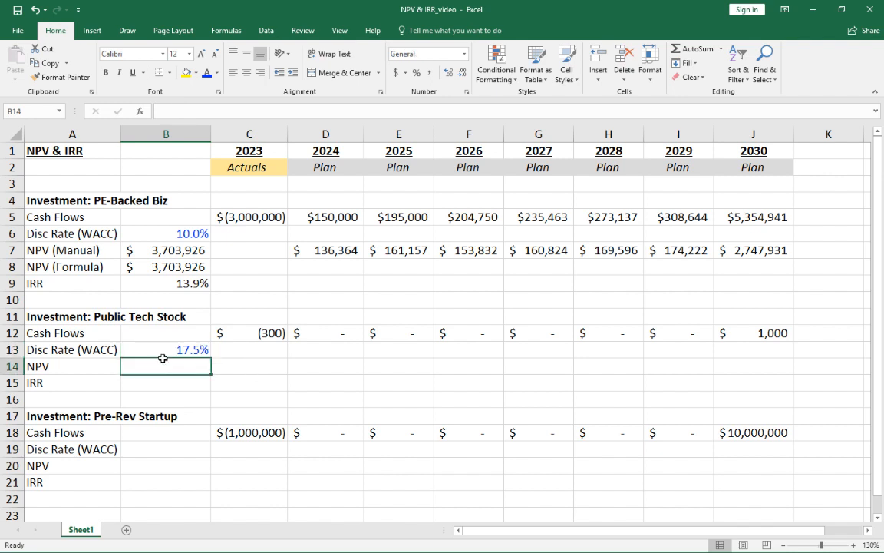
text(=)
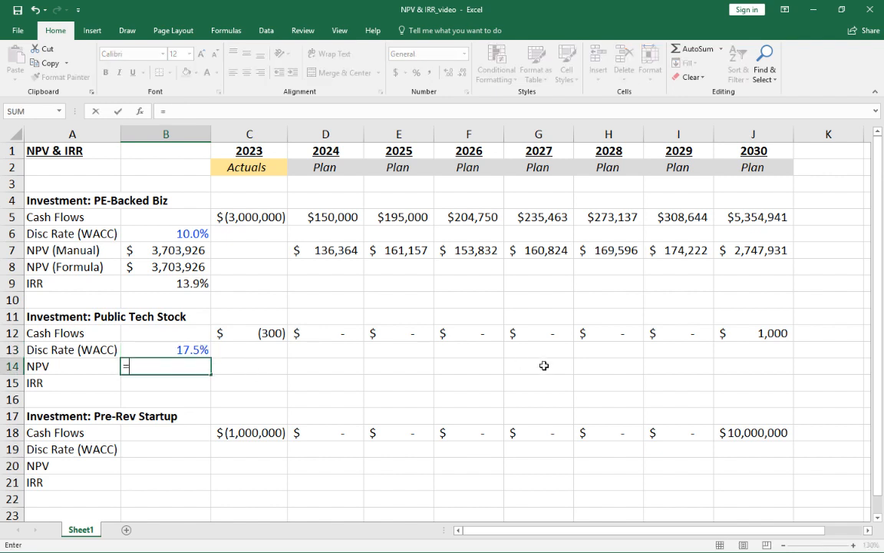
text(NPV()
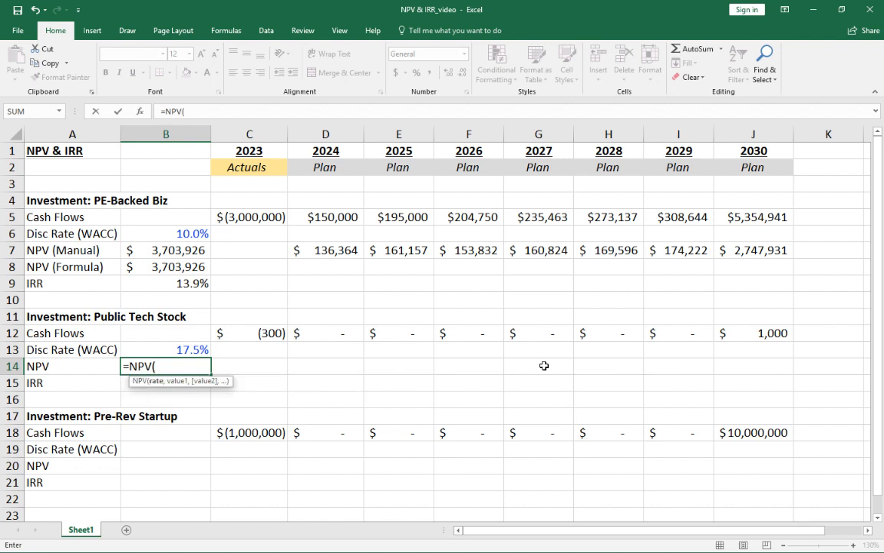
key(Up)
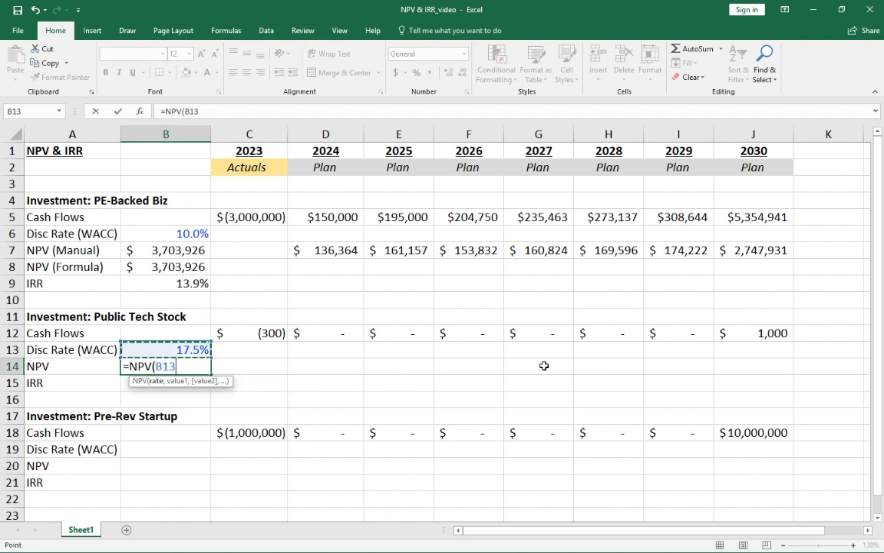
text(,)
key(Right)
key(Up)
key(Up)
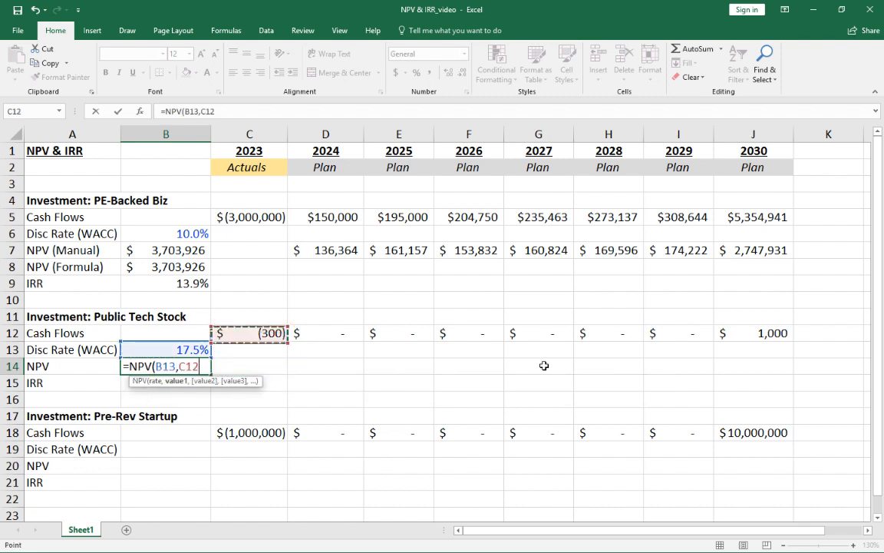
key(Right)
key(shift+Right)
key(shift+Right)
key(shift+Right)
key(shift+Right)
key(shift+Right)
key(shift+Right)
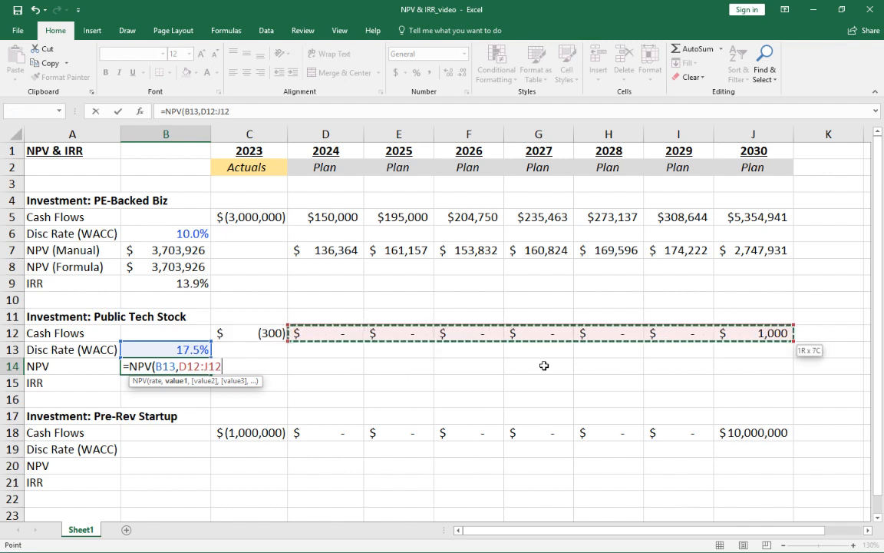
text())
key(Return)
- Format the Public Tech Stock NPV in B14 as accounting currency with no decimal places
key(Up)
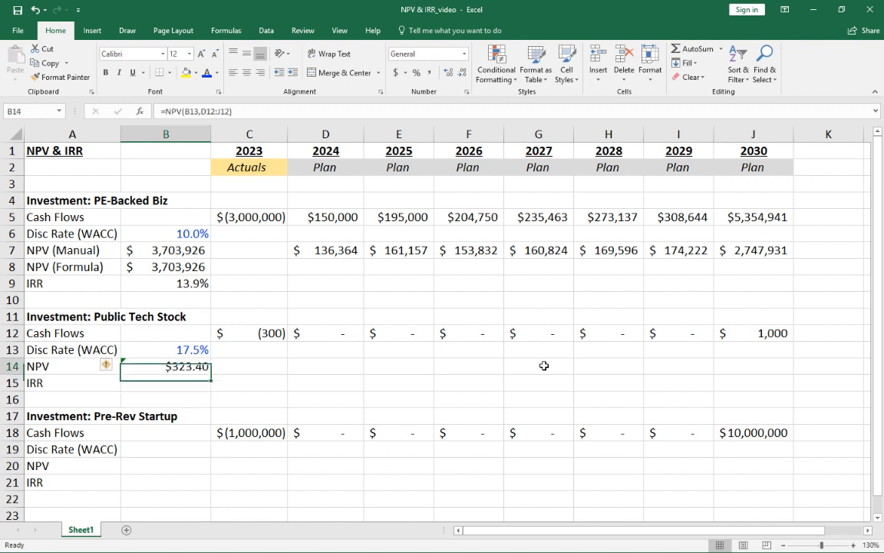
click(428, 73)
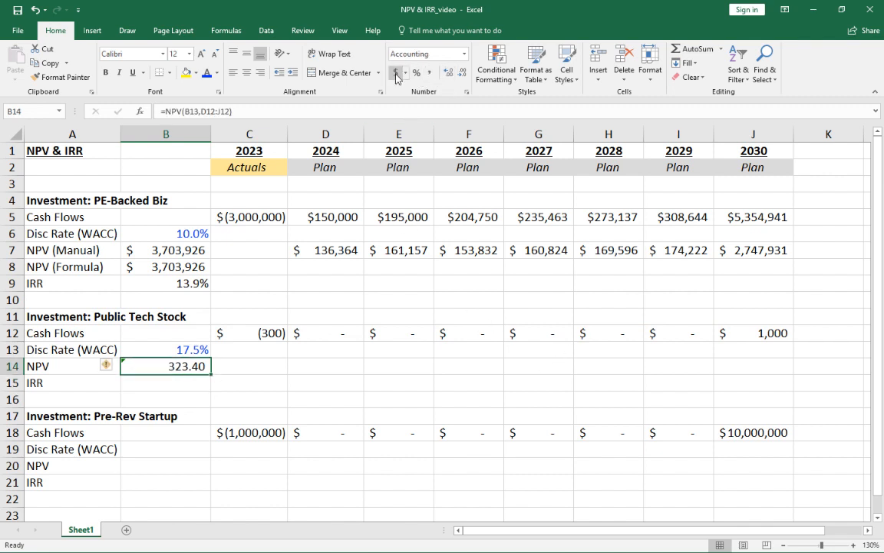
click(395, 73)
click(461, 74)
click(461, 74)
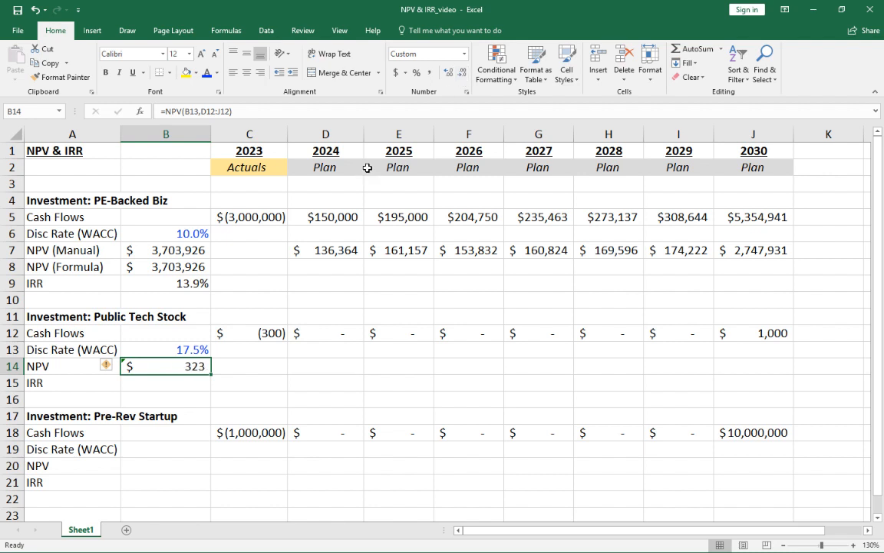
- Compare the Public Tech Stock NPV in B14 with the 2030 payout in J12 and the initial investment in C12
click(747, 337)
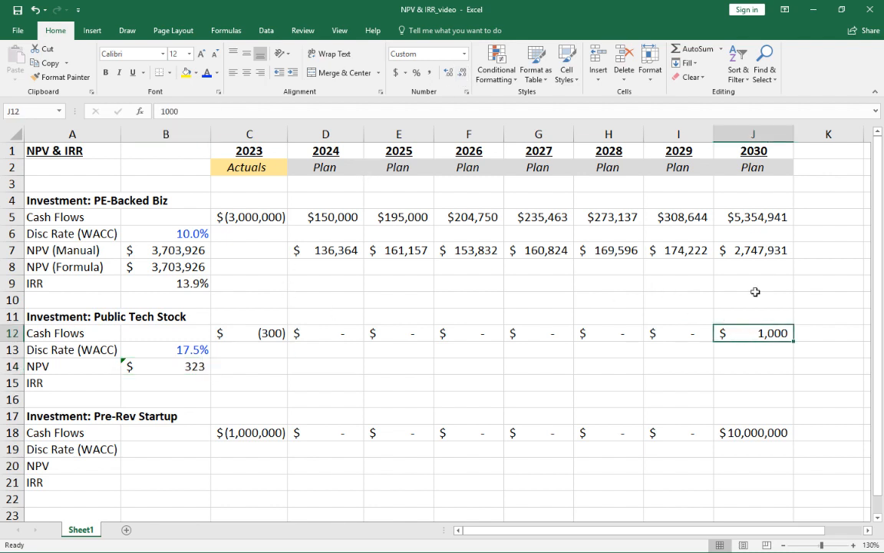
click(262, 333)
click(177, 369)
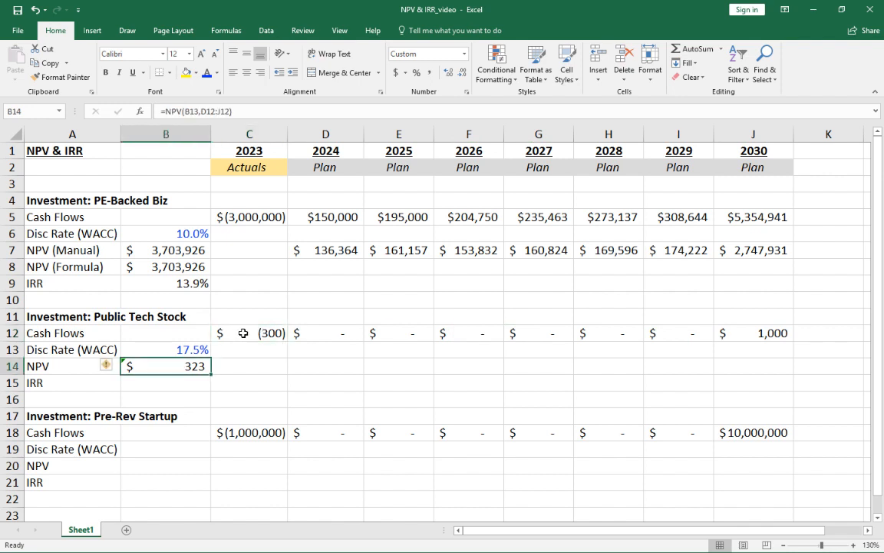
click(241, 333)
click(184, 368)
click(262, 332)
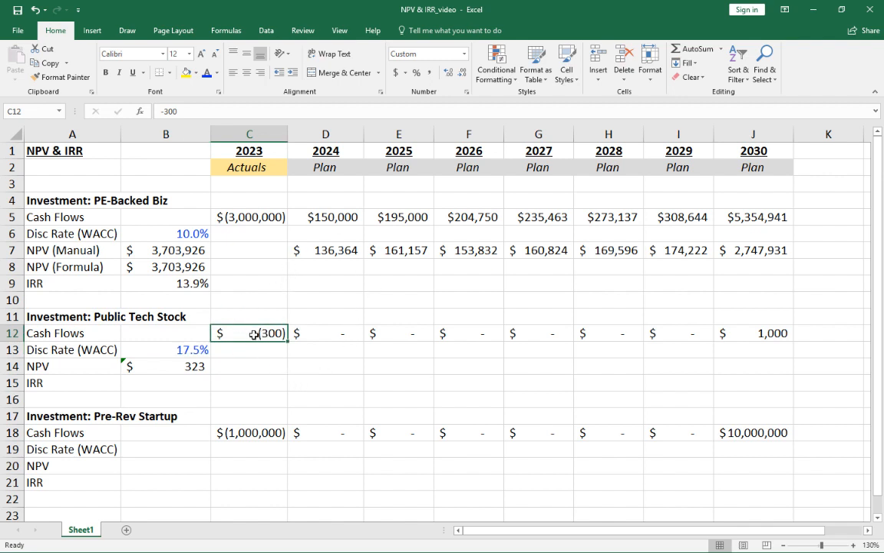
- Calculate the Public Tech Stock IRR in B15 with =IRR(C12:J12,20%) and display it with one decimal place
click(185, 379)
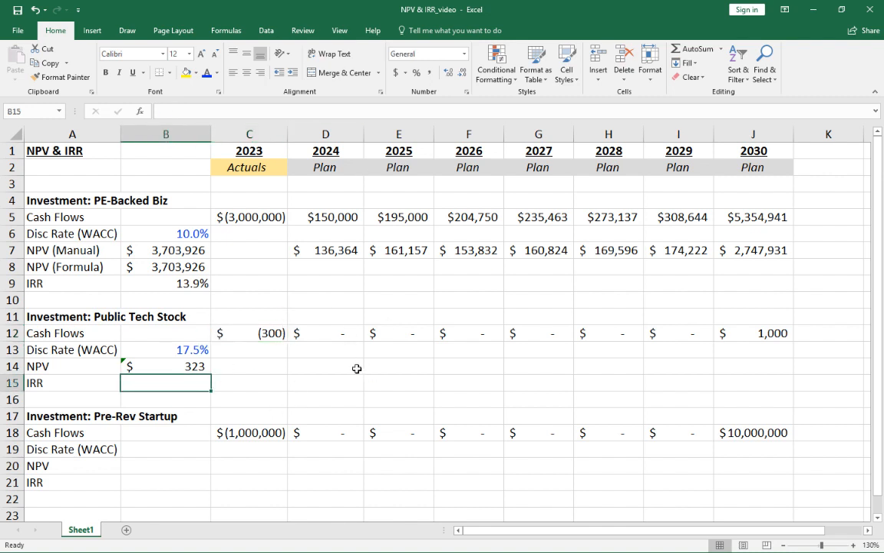
text(=IRR()
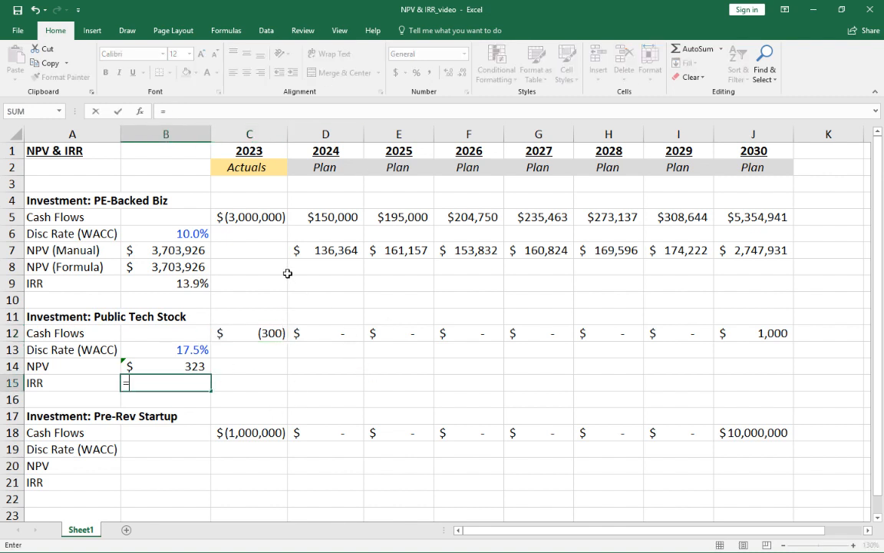
key(Right)
key(Up)
key(Up)
key(Up)
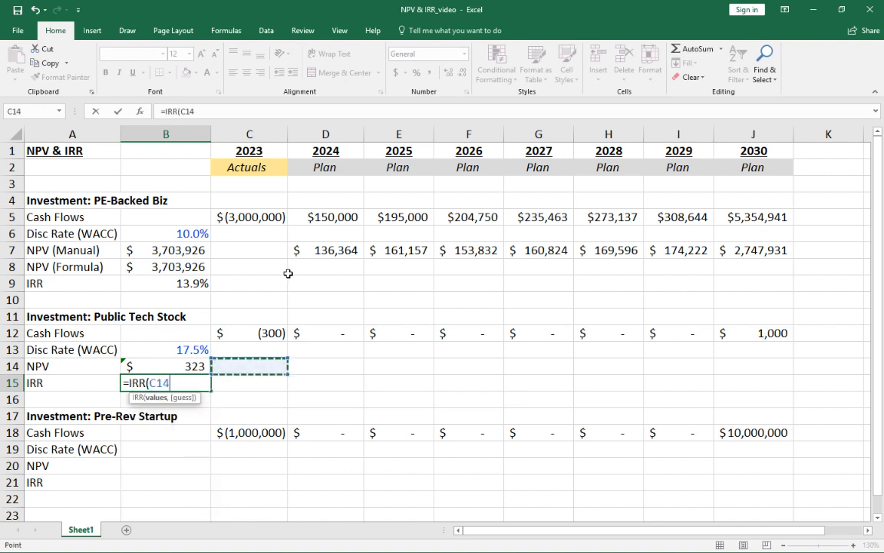
key(ctrl+shift+Right)
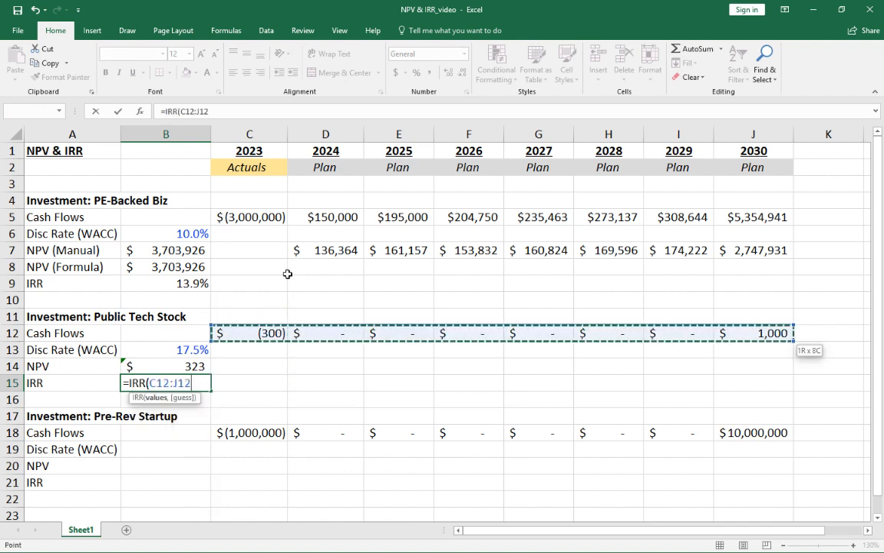
text(,)
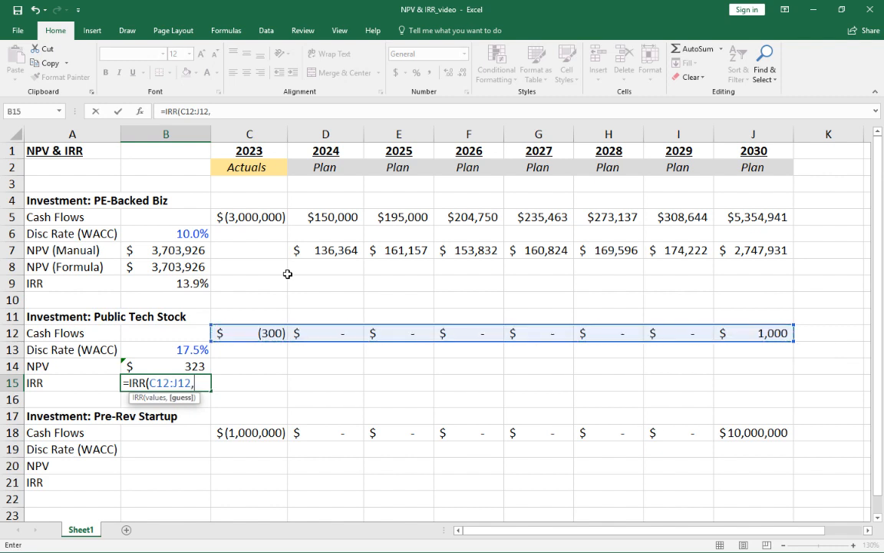
text(20%))
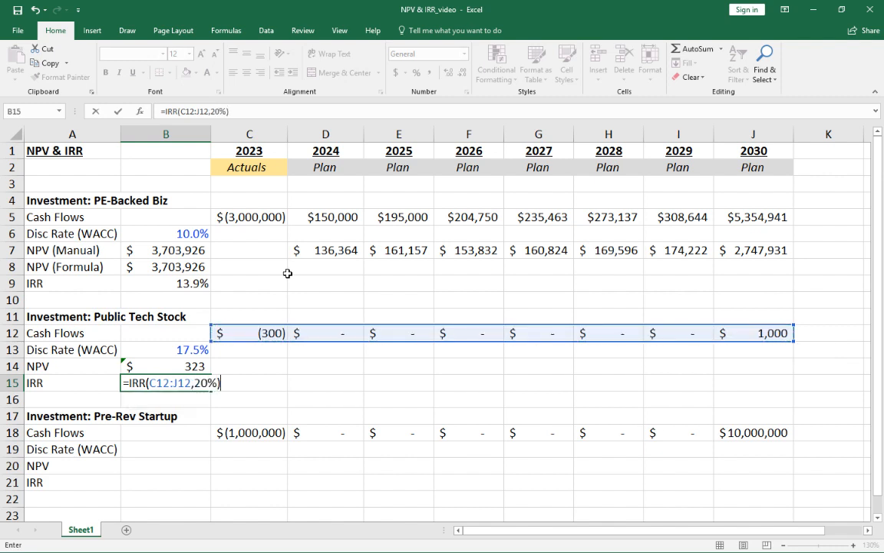
key(Return)
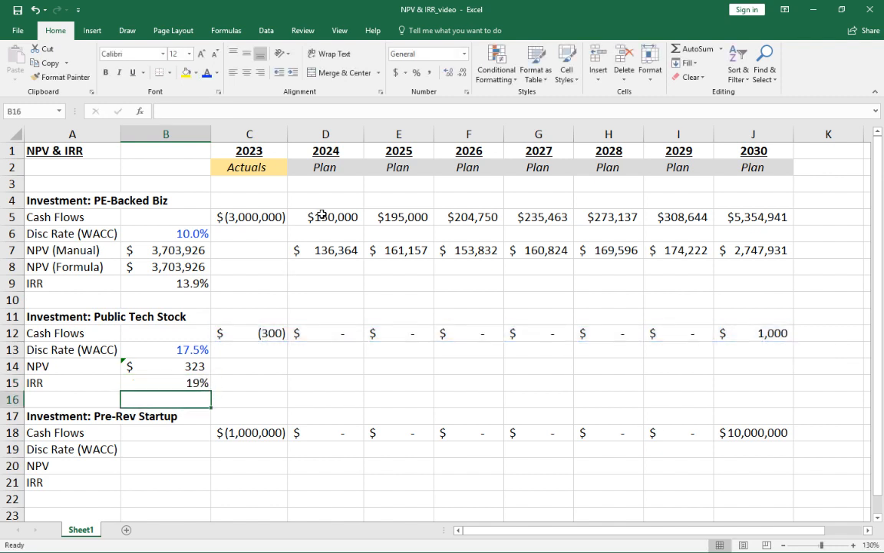
key(Up)
click(448, 73)
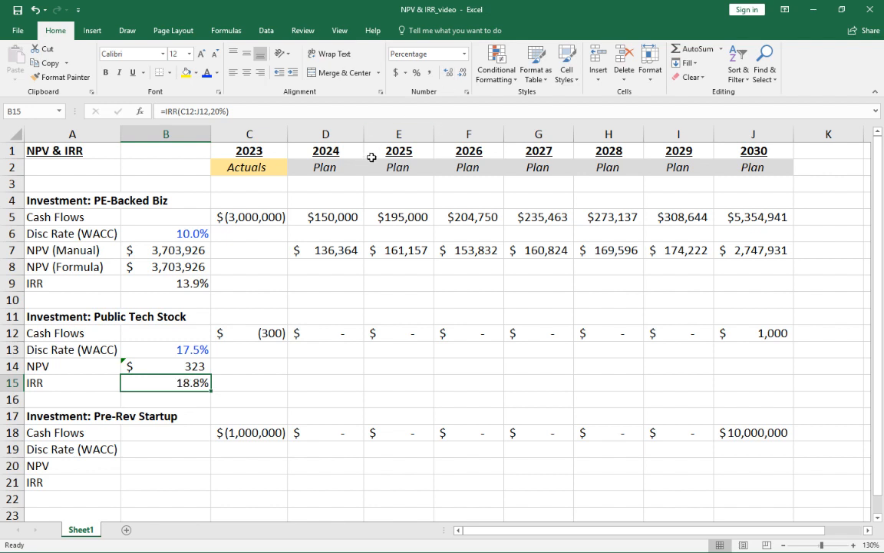
- Compare the Public Tech Stock discount rate in B13 with the IRR in B15 and the initial investment in C12
click(185, 348)
click(187, 382)
click(196, 352)
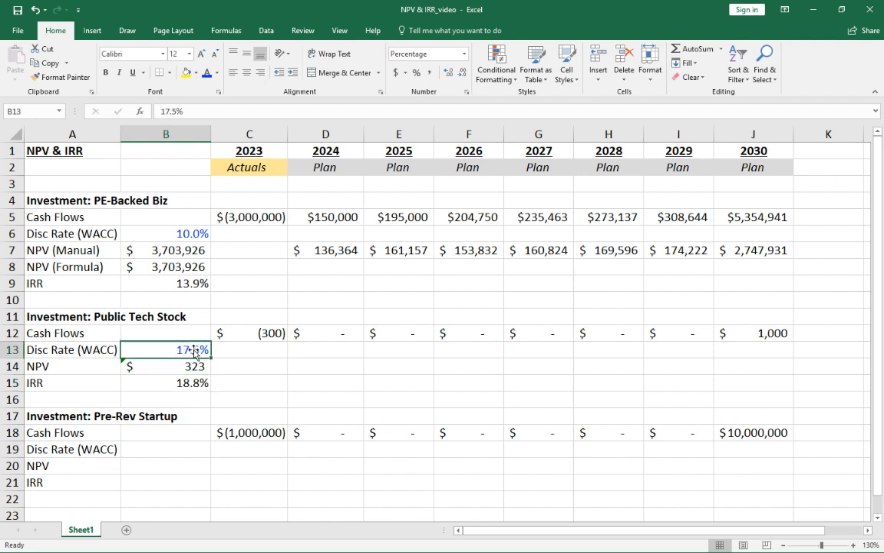
click(266, 333)
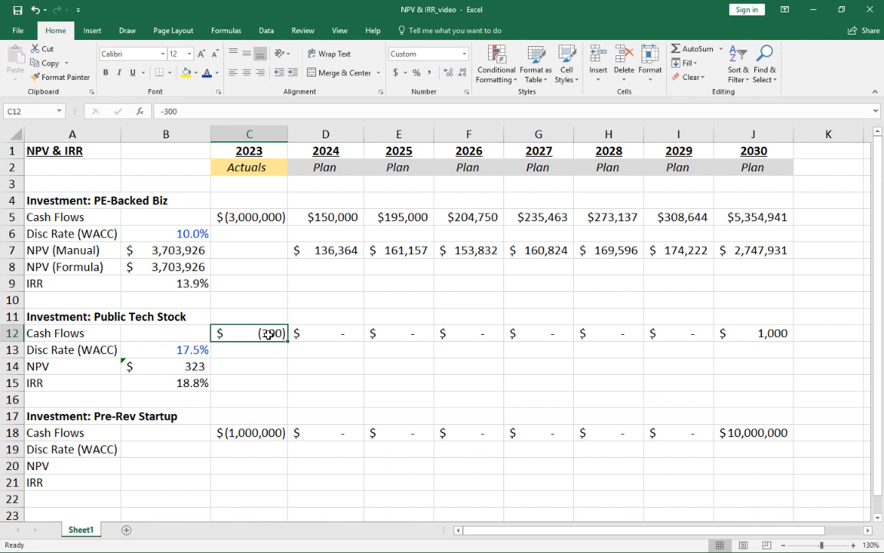
click(184, 350)
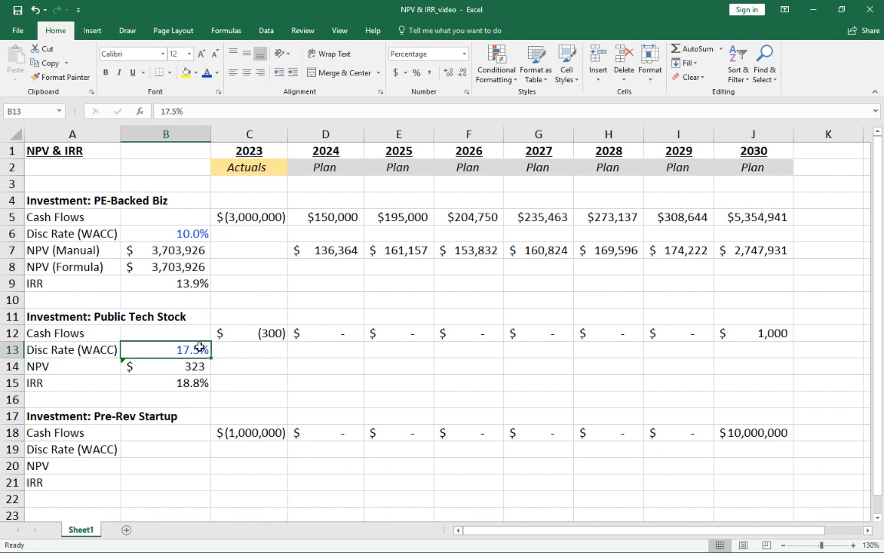
- Copy the Public Tech Stock discount rate from B13 into the Pre-Rev Startup discount rate cell B19
click(157, 448)
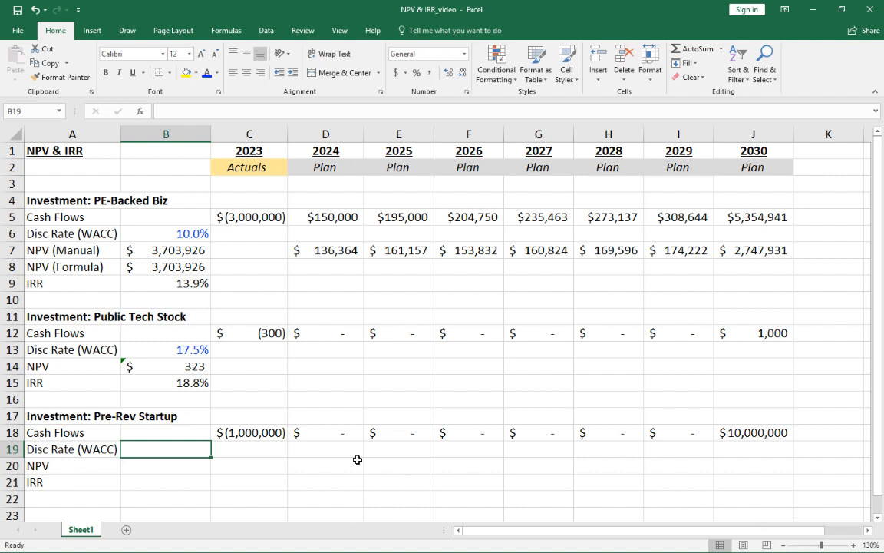
click(230, 448)
click(173, 453)
click(200, 350)
key(ctrl+c)
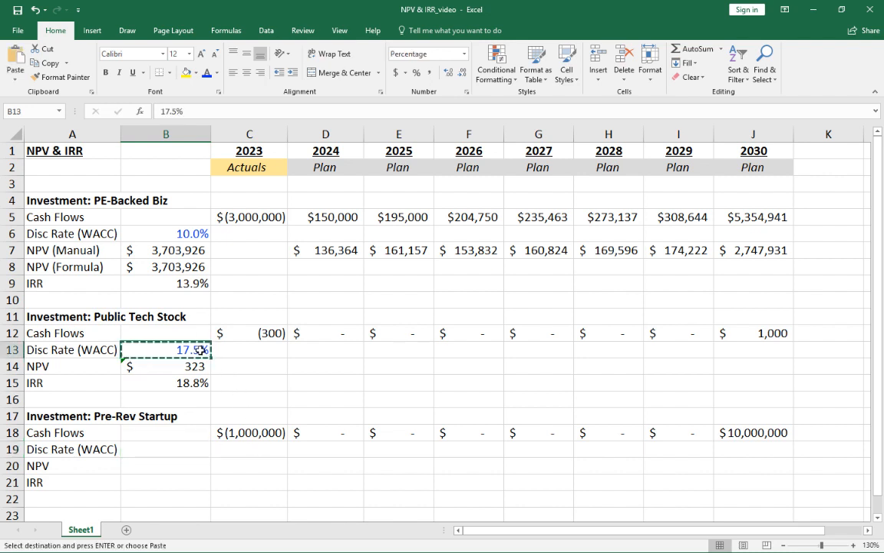
click(181, 448)
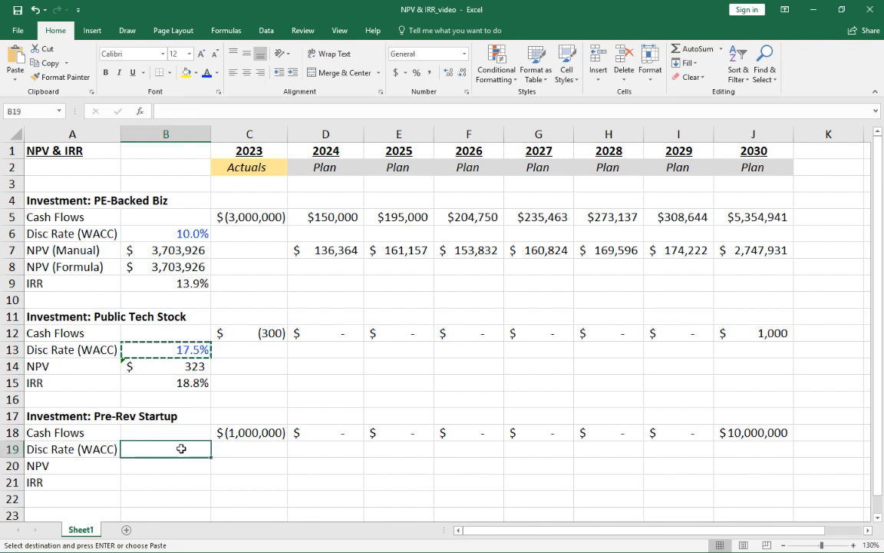
key(ctrl+v)
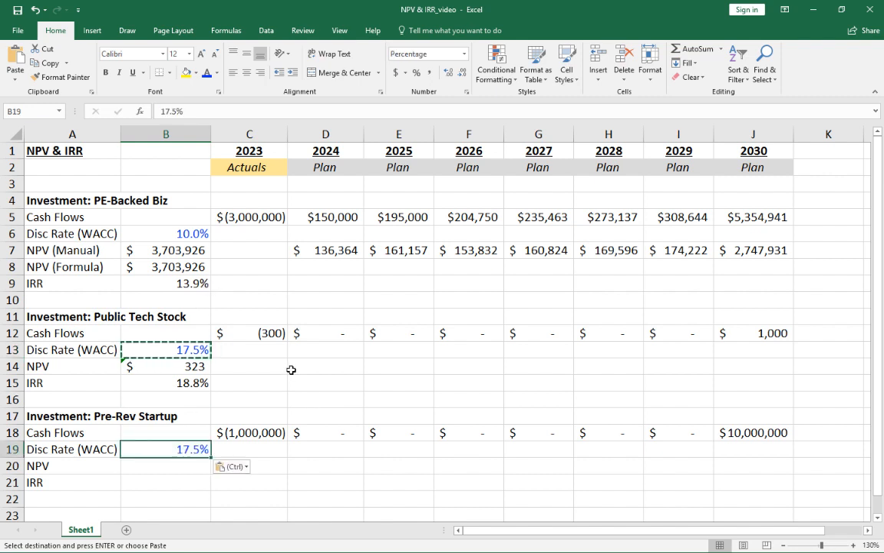
click(291, 369)
key(Escape)
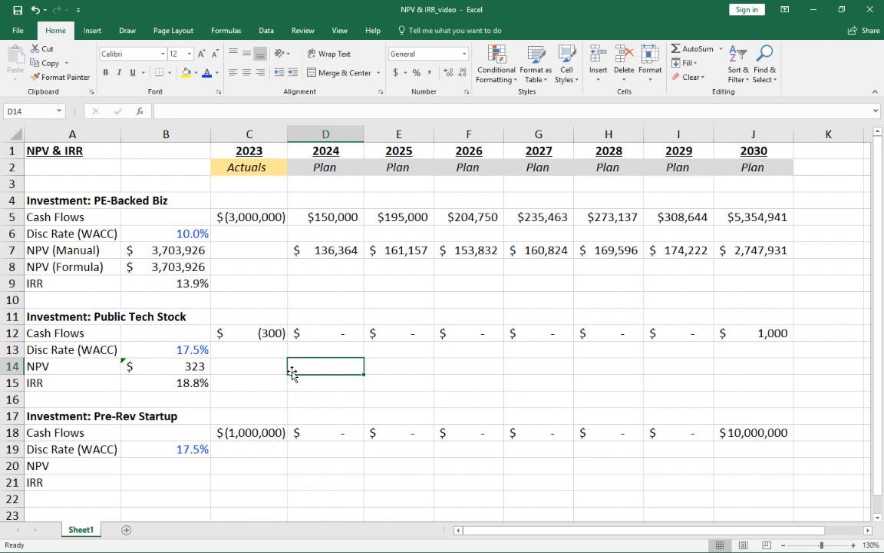
- Set the Pre-Rev Startup discount rate in B19 to 50%
click(184, 448)
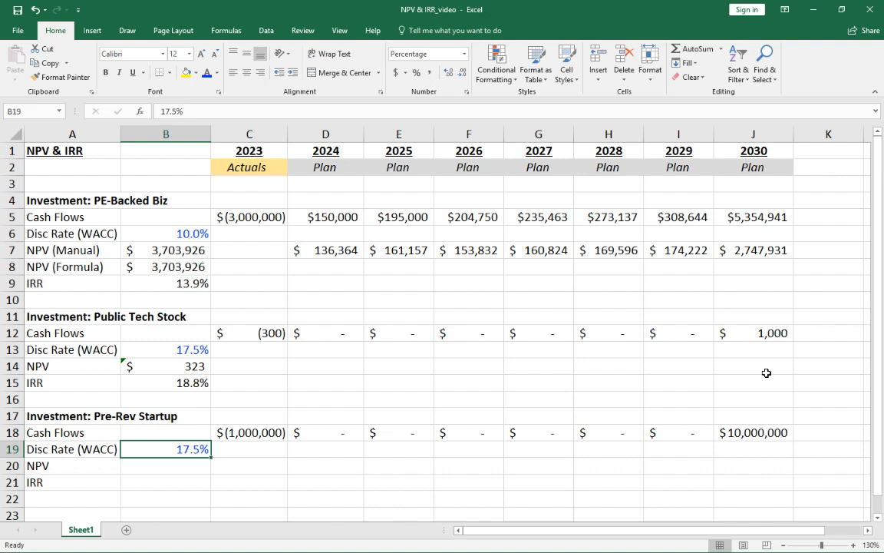
text(50)
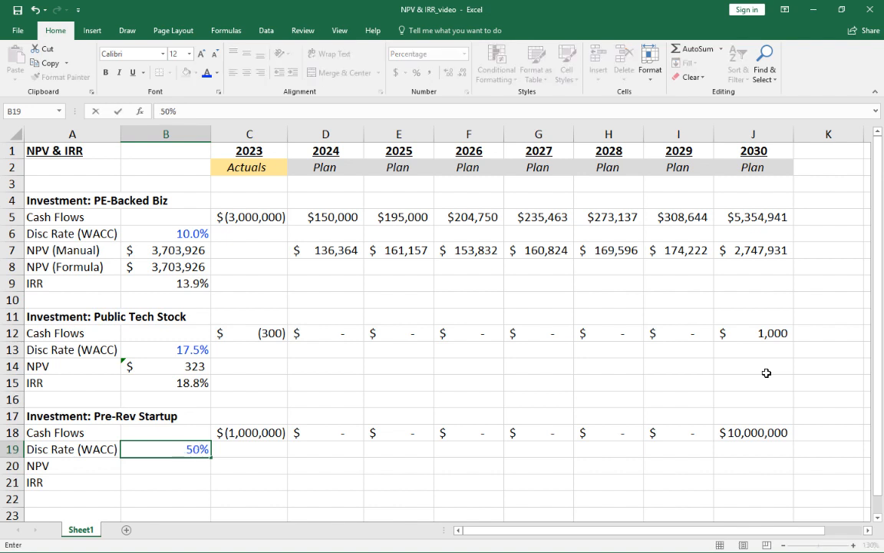
key(Return)
key(Up)
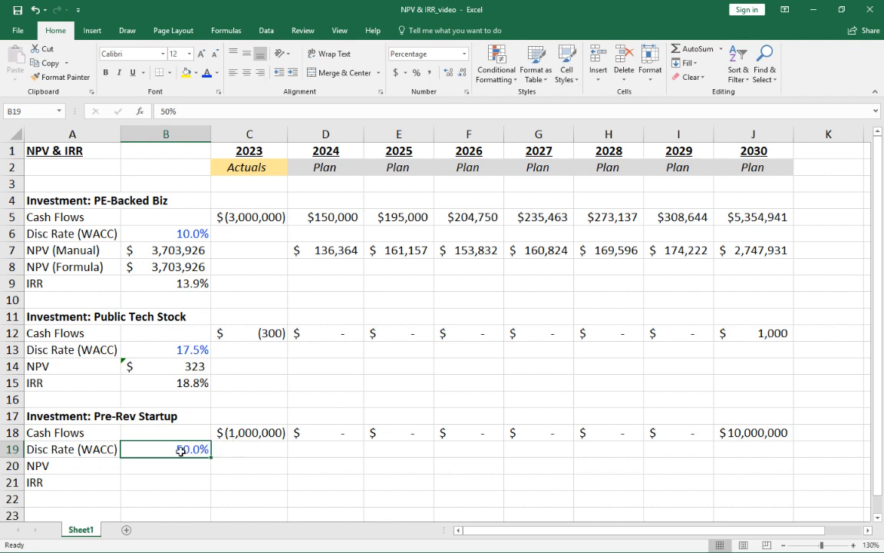
- Review the Pre-Rev Startup's initial investment in C18, its 2030 payout in J18 and its discount rate in B19
click(257, 433)
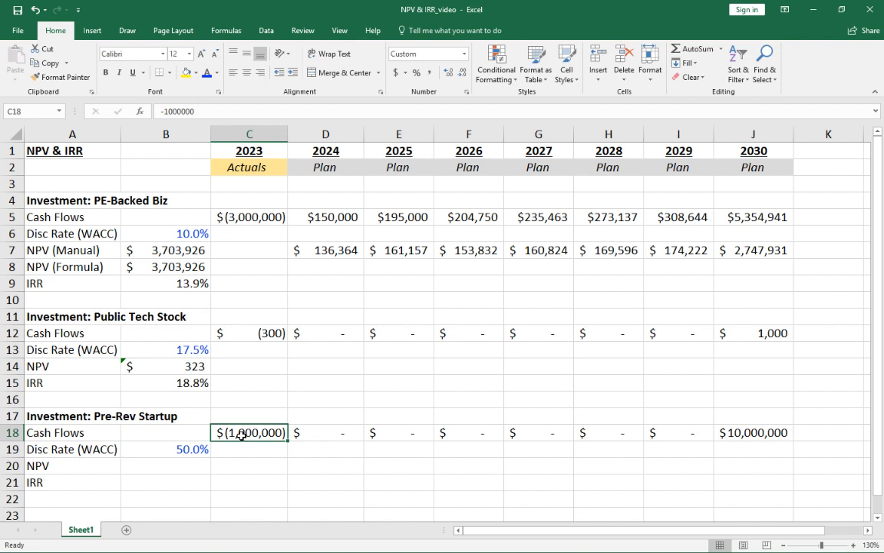
click(761, 432)
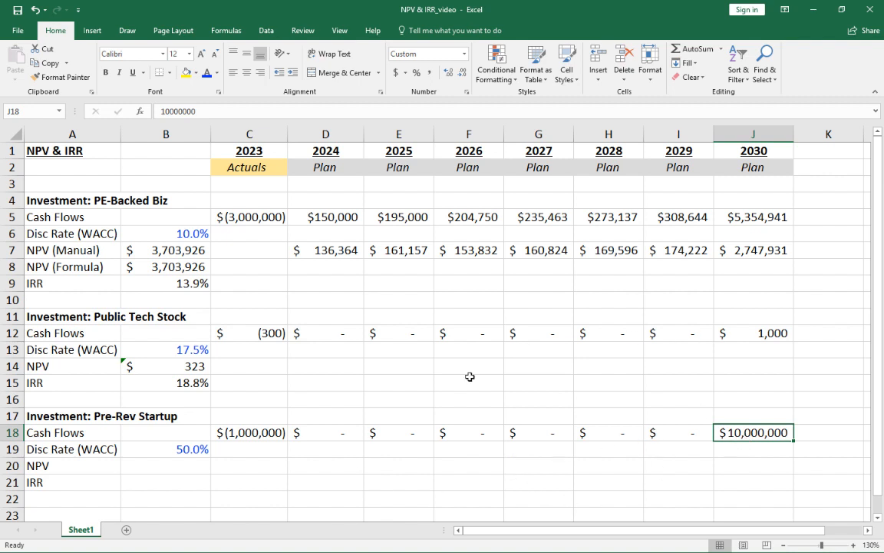
click(170, 449)
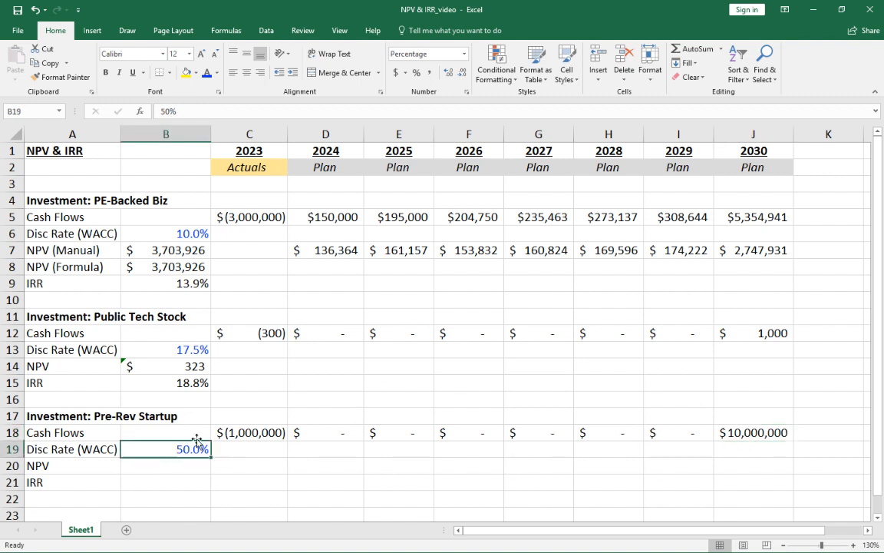
- Calculate the Pre-Rev Startup NPV in B20 with =NPV(B19,D18:J18)
click(161, 465)
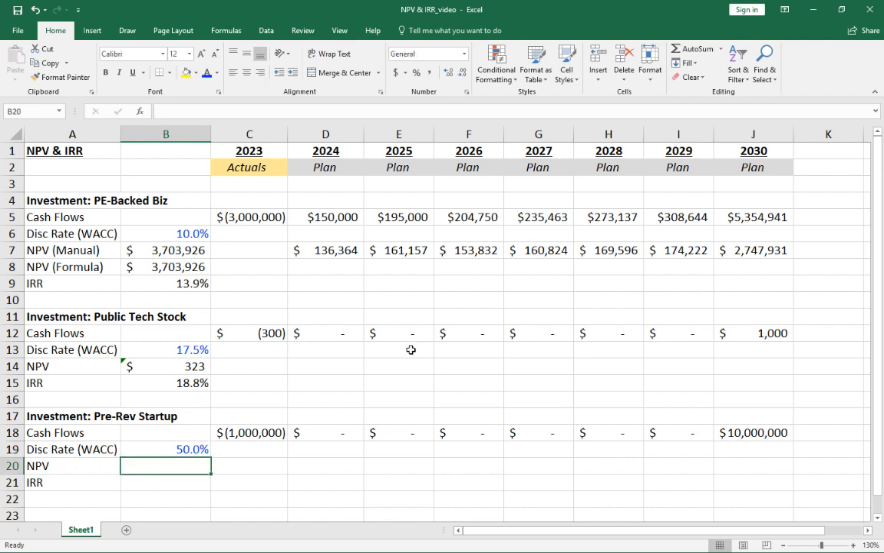
text(=NPV()
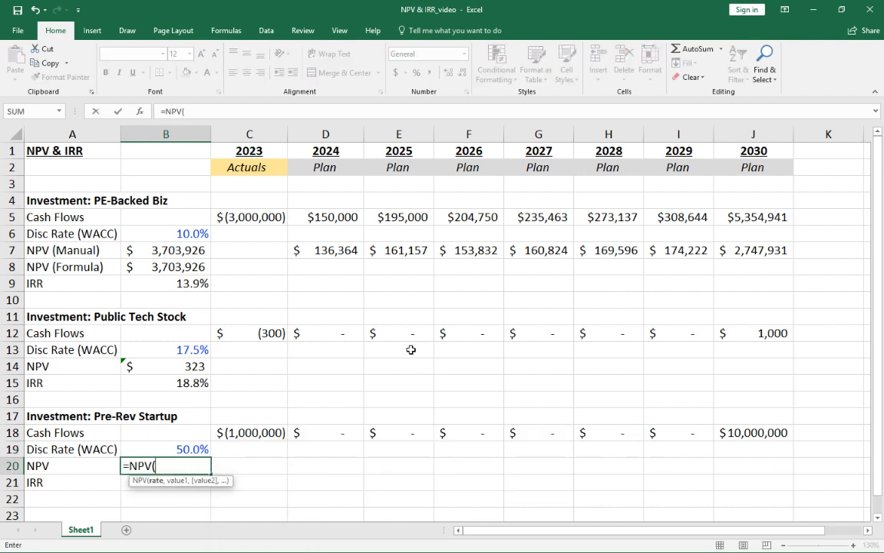
key(Up)
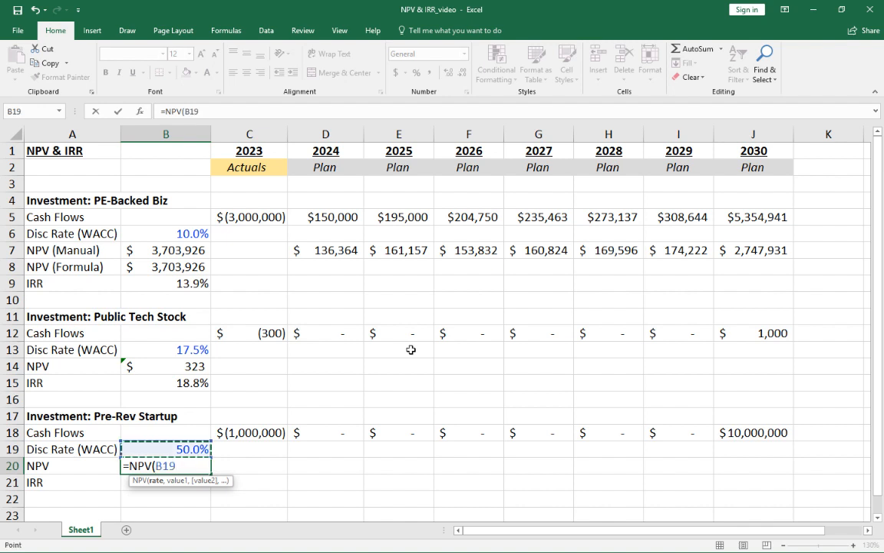
text(,)
key(Up)
key(Up)
key(Right)
key(Right)
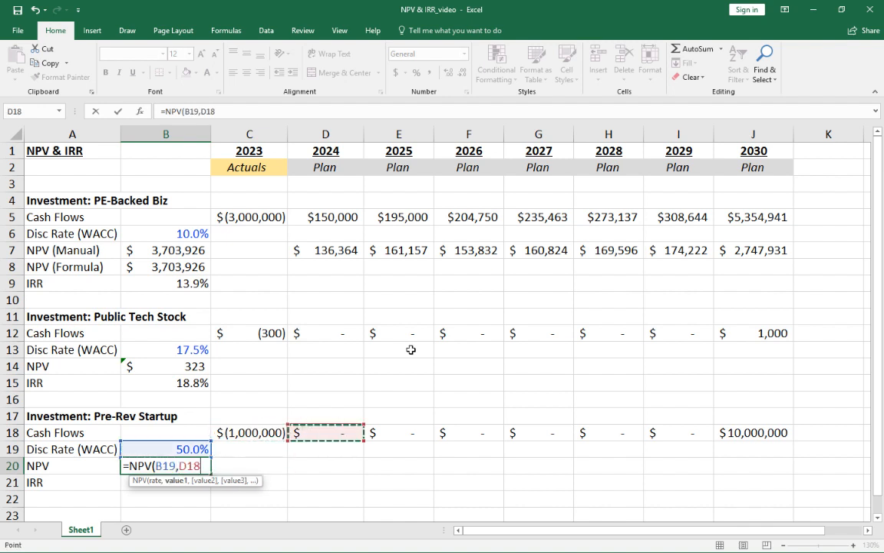
key(ctrl+shift+Right)
text())
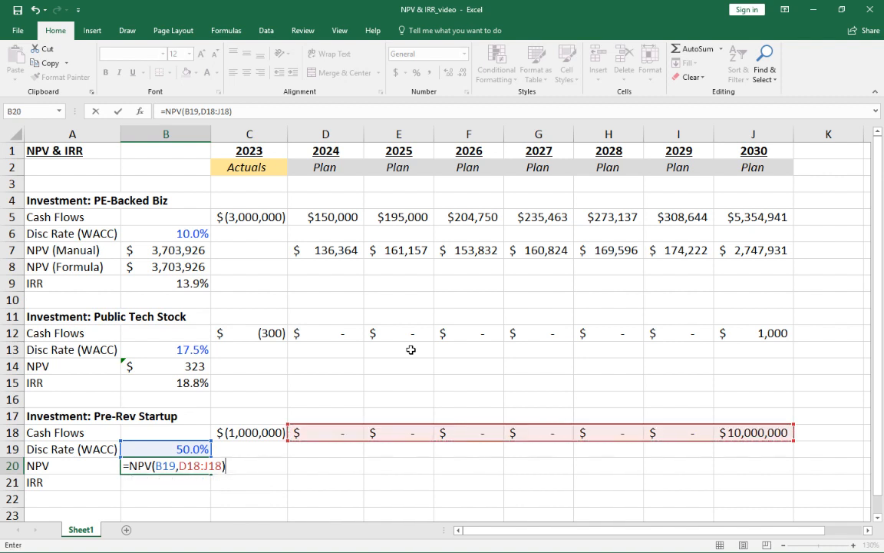
key(Return)
key(Up)
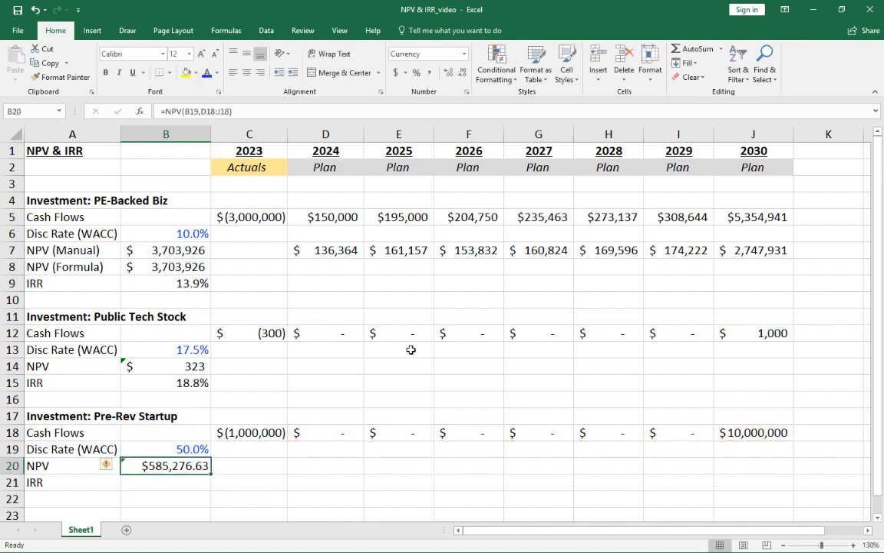
- Format the Pre-Rev Startup NPV in B20 as accounting currency without decimals and compare it with the initial investment in C18
click(396, 72)
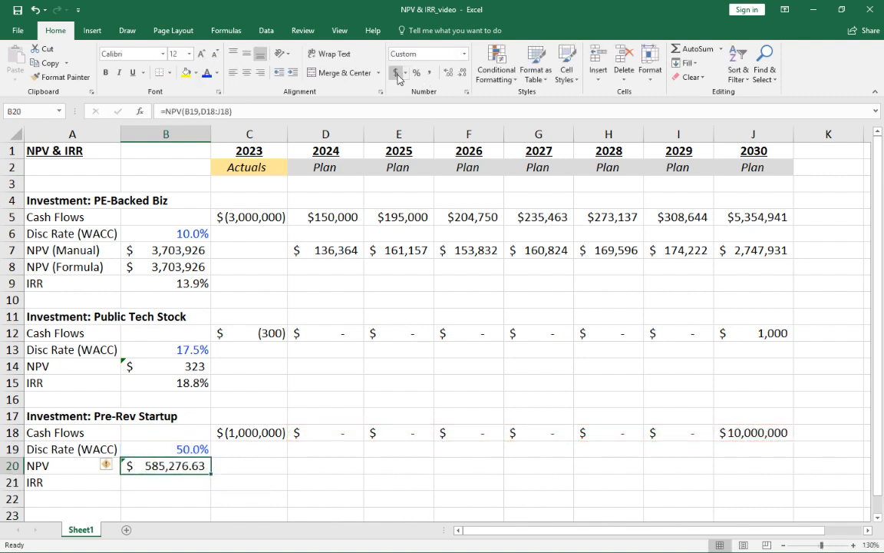
click(462, 76)
click(461, 76)
click(263, 433)
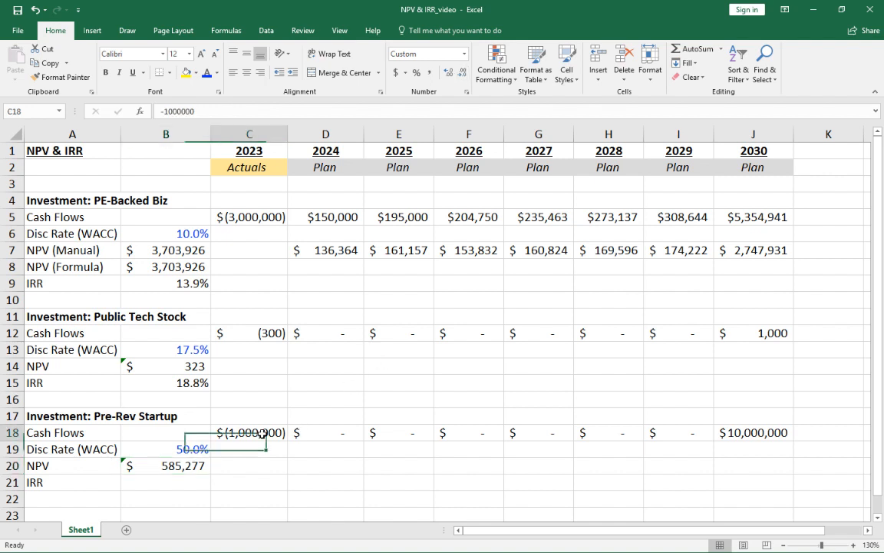
click(158, 470)
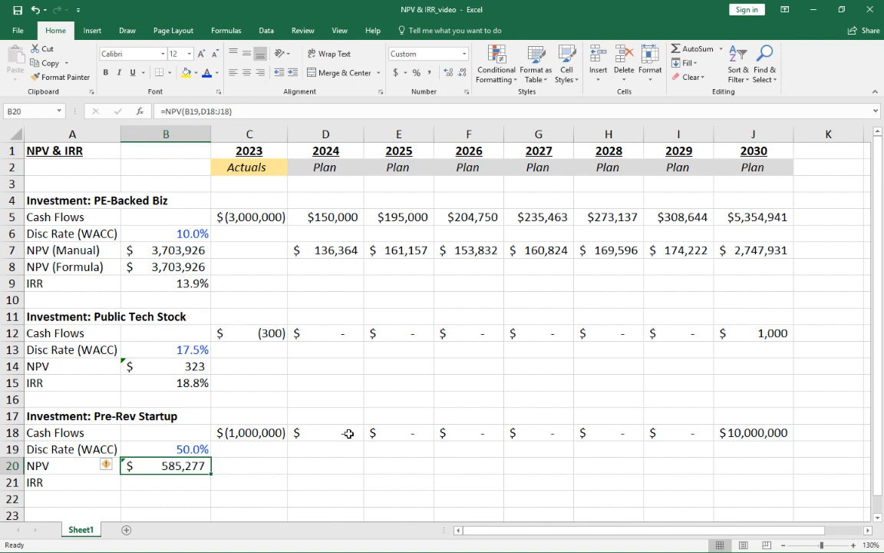
- Calculate the Pre-Rev Startup IRR in B21 with =IRR(C18:J18,50%) and display it with one decimal place
key(Down)
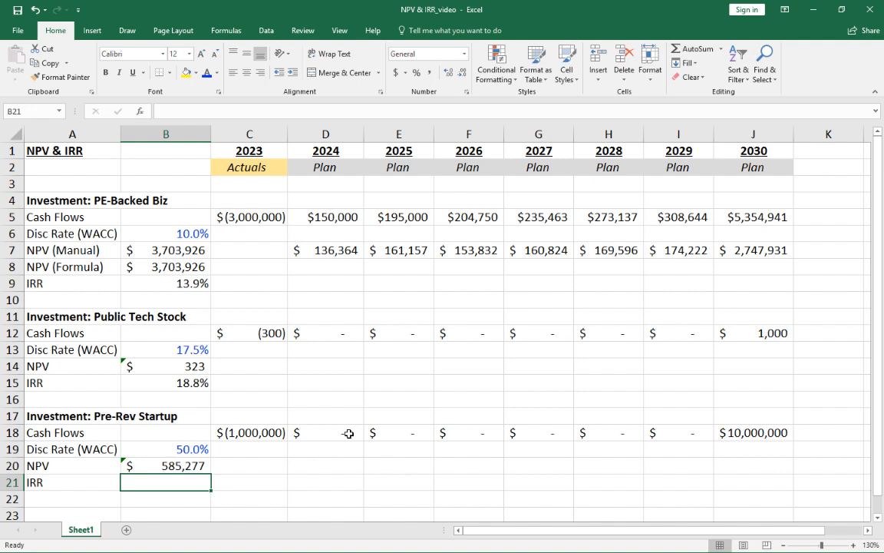
text(=)
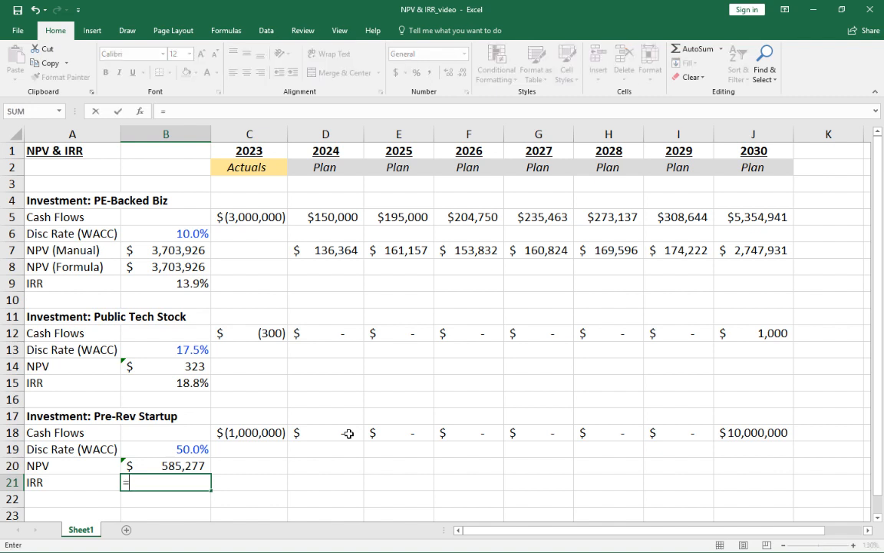
text(IRR()
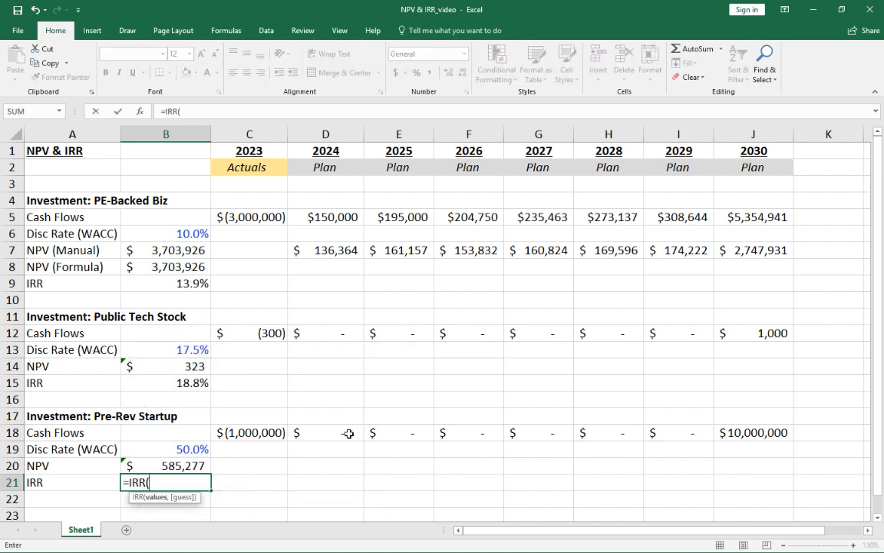
key(Up)
key(Right)
key(Up)
key(Up)
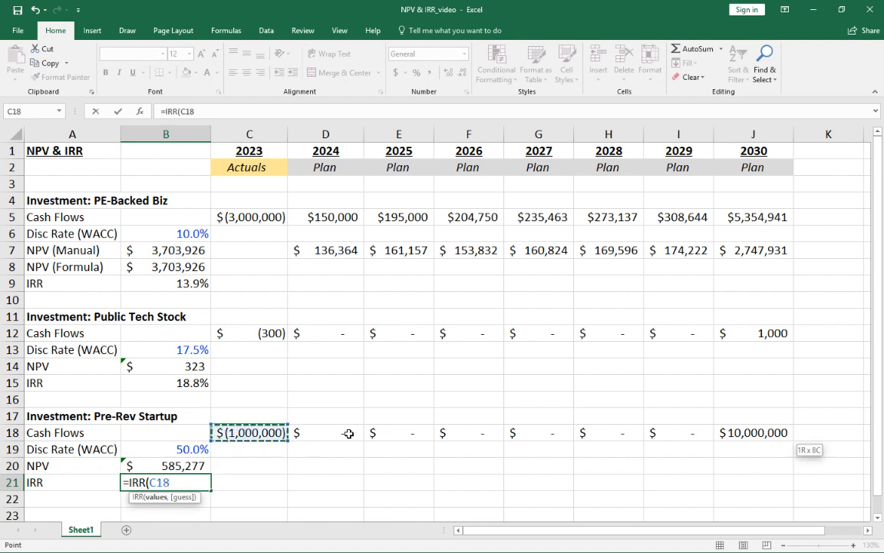
key(ctrl+shift+Right)
text(,)
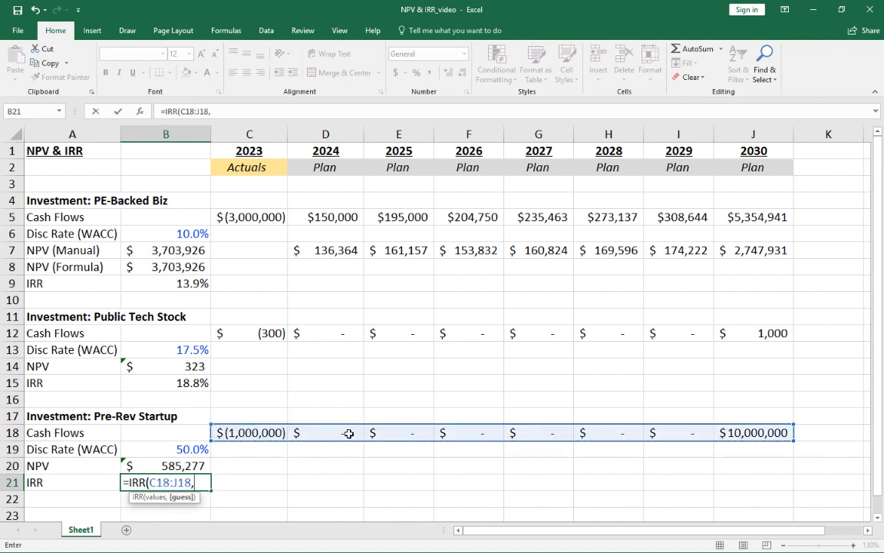
text(50%))
key(Return)
key(Up)
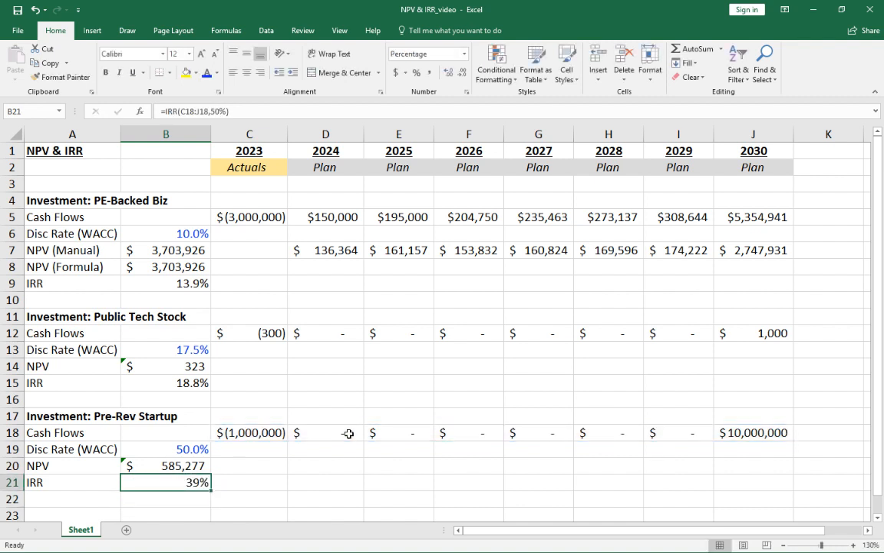
click(449, 72)
- Compare the Pre-Rev Startup IRR in B21 with the discount rate in B19 and the initial investment in C18, and return to A1
click(175, 452)
click(171, 482)
click(175, 449)
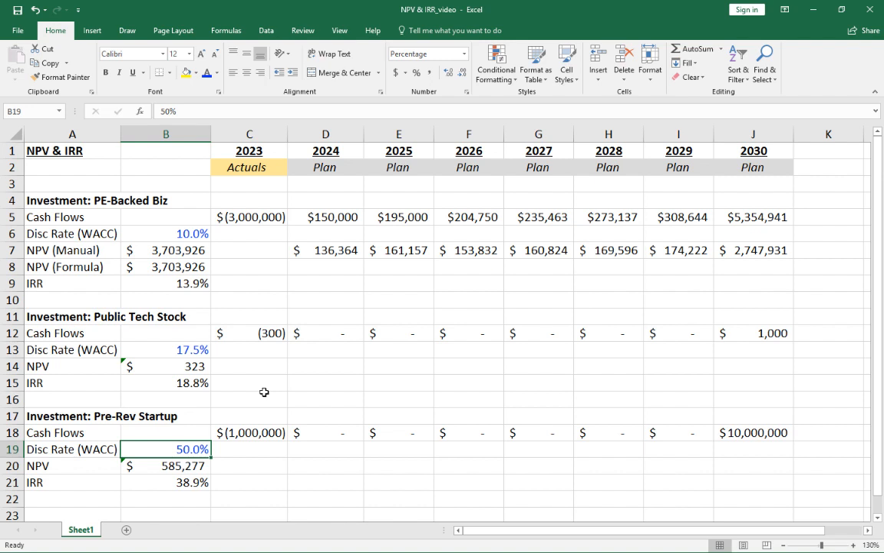
click(237, 433)
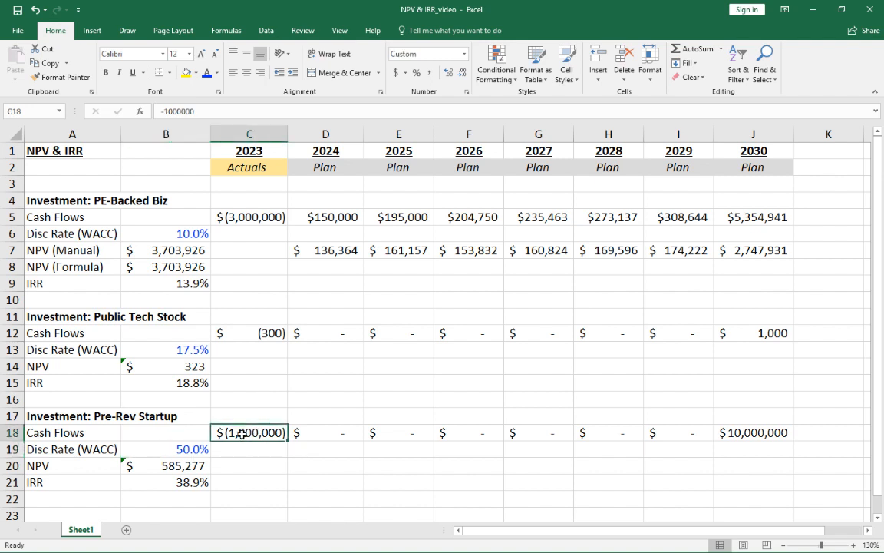
click(181, 485)
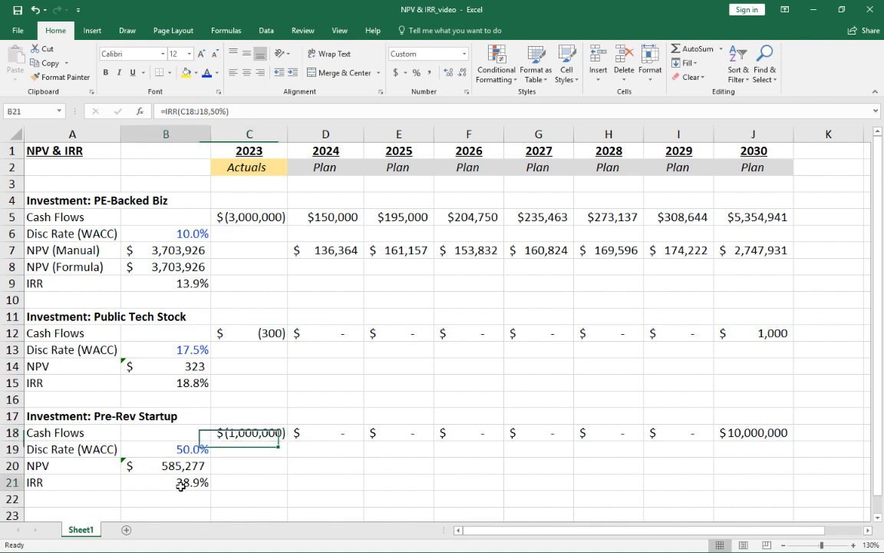
click(239, 433)
click(194, 482)
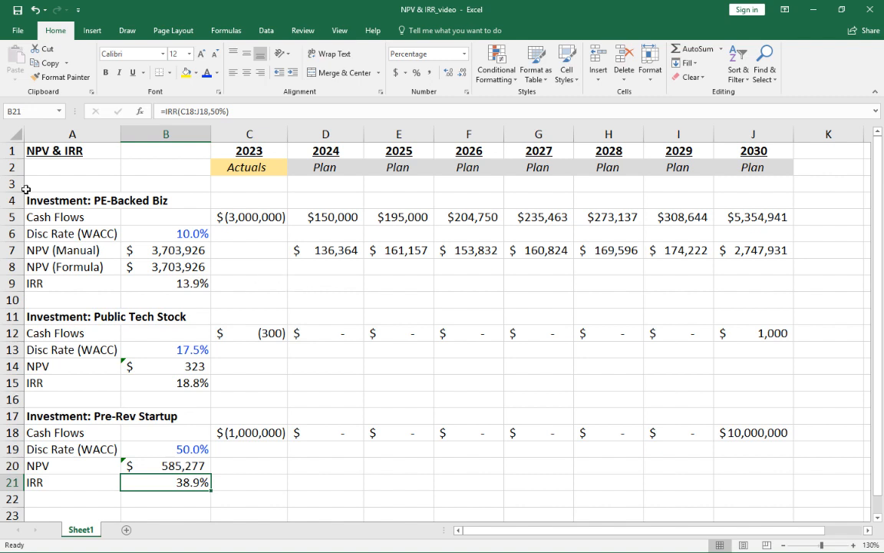
click(41, 149)
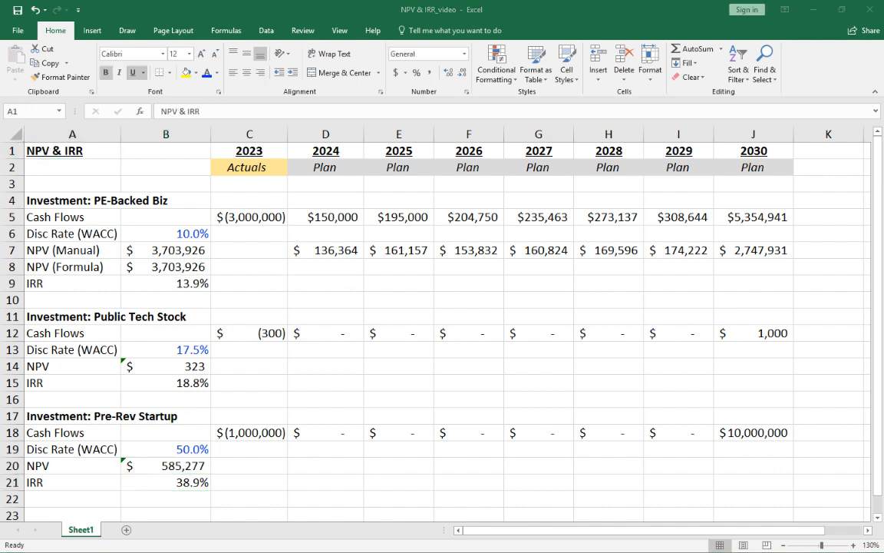